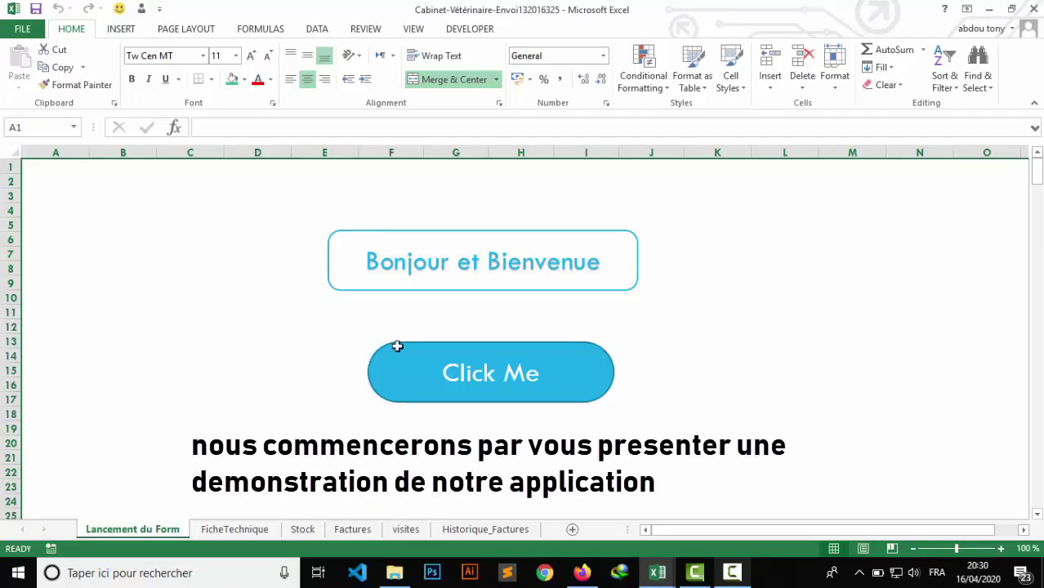
- Launch the Cabinet Vétérinaire login form from the Click Me button on the welcome sheet
click(495, 391)
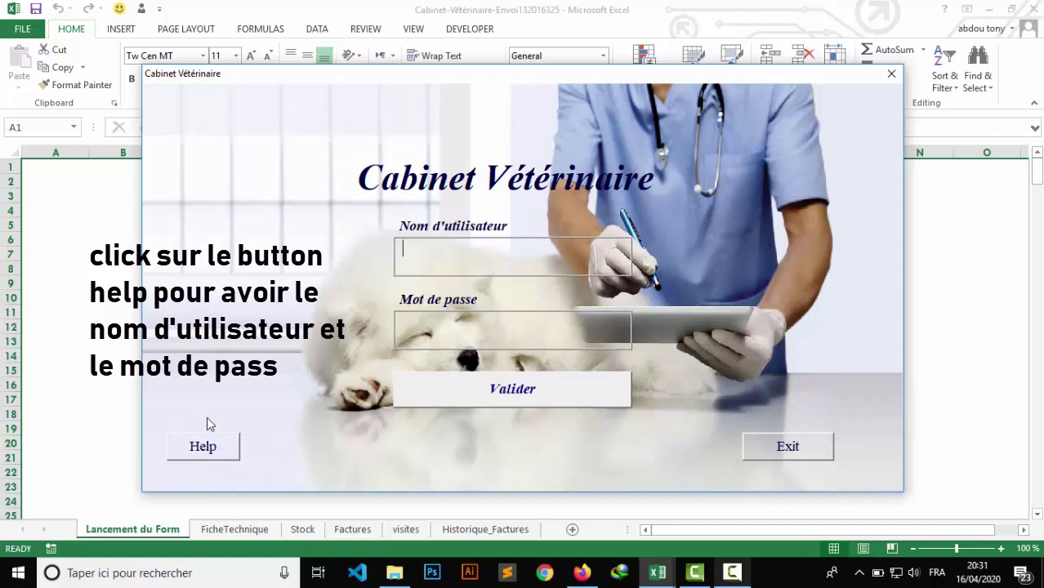
- Read the Help hint's credentials, then sign in with the user name and password
click(208, 449)
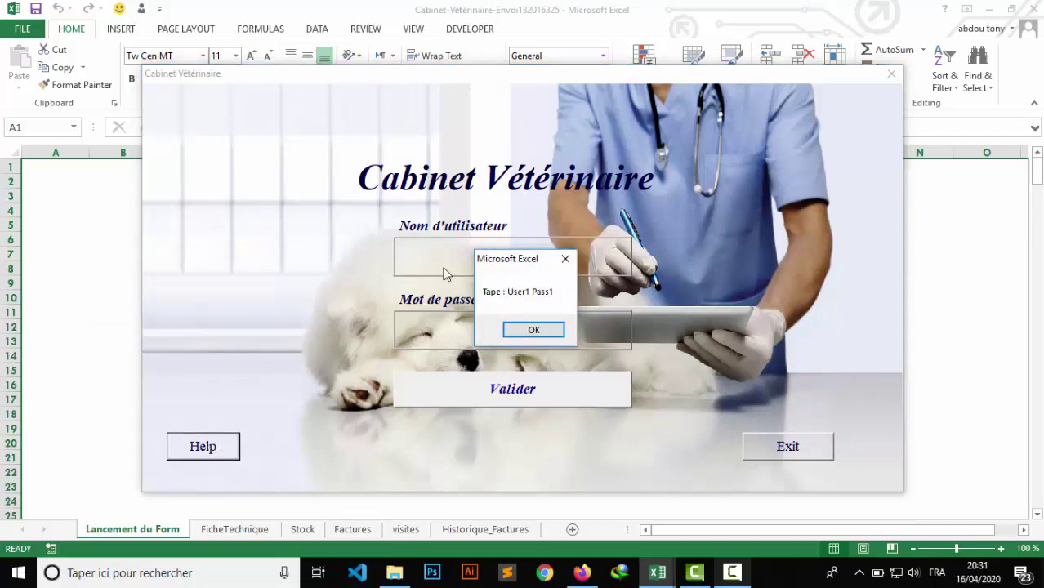
click(523, 331)
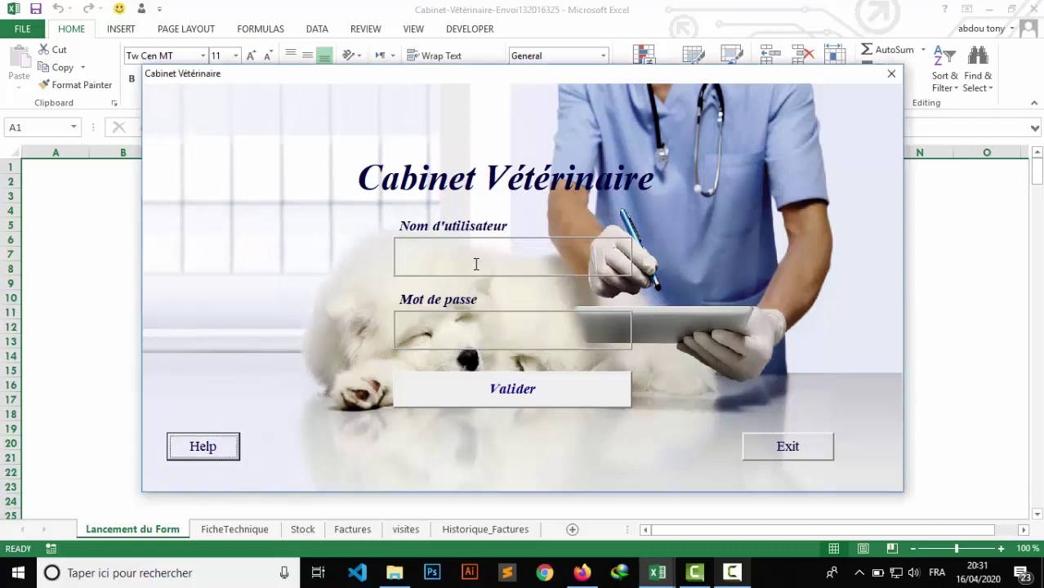
text(user1)
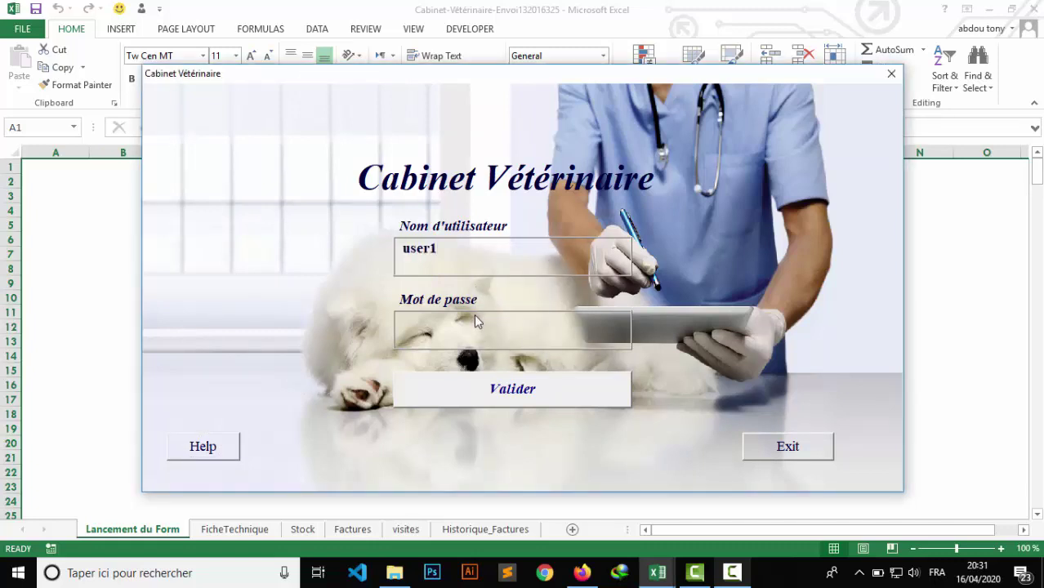
click(458, 329)
click(512, 396)
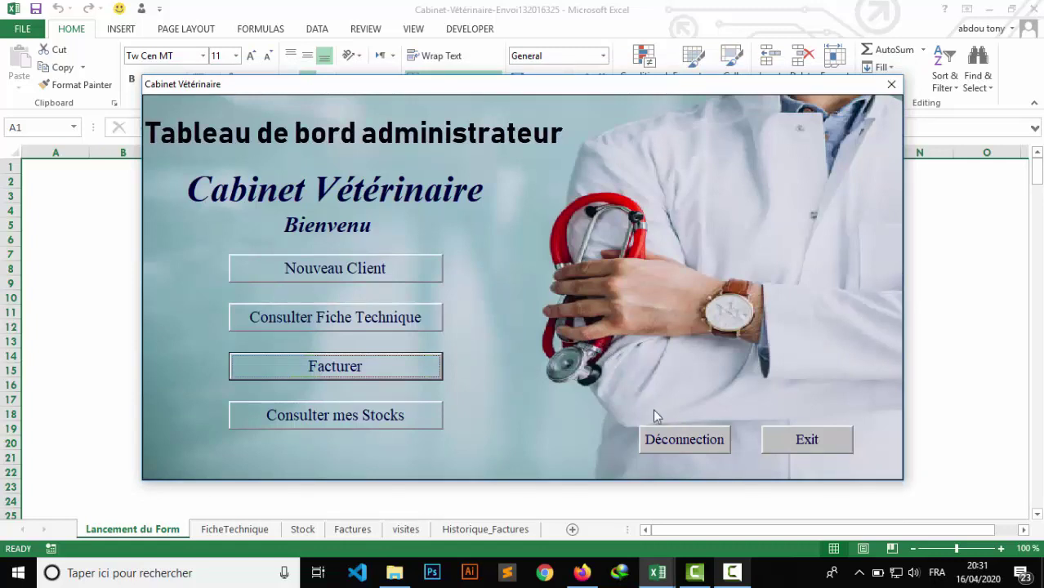
- Open the new client form and clear text mistakenly typed into the animal name and Race fields
click(665, 442)
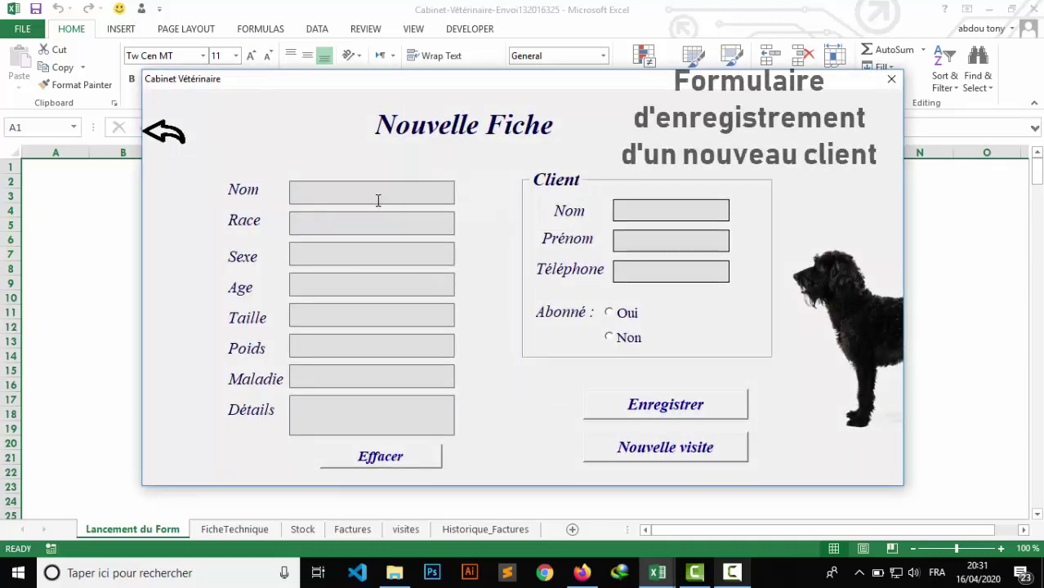
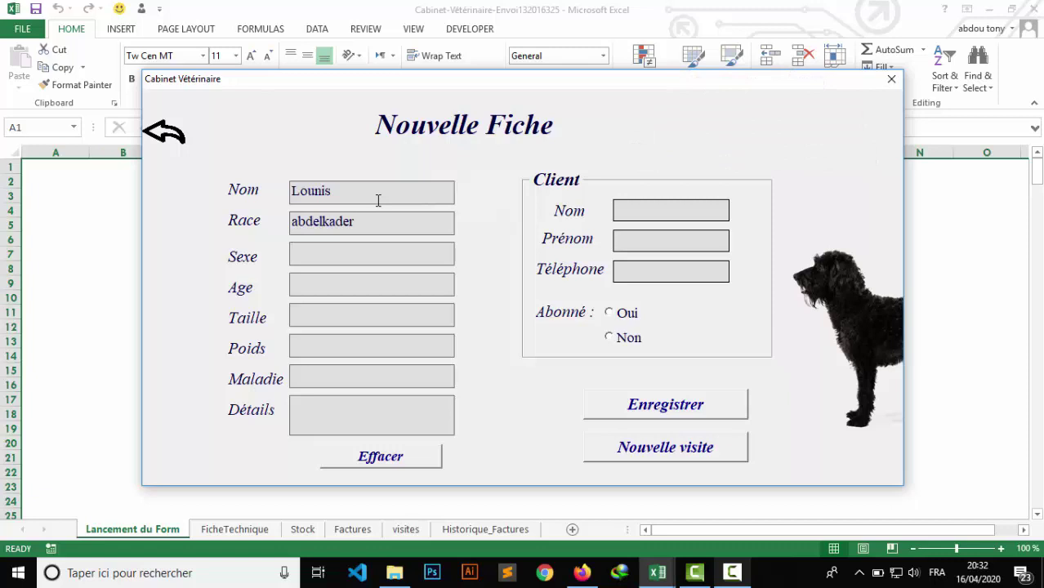
double_click(320, 201)
key(BackSpace)
double_click(329, 219)
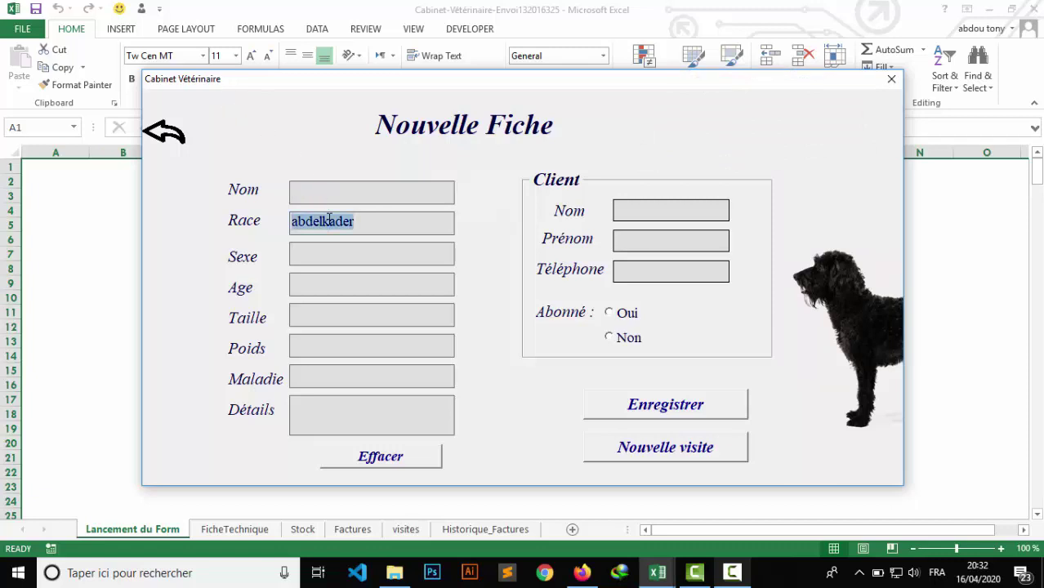
key(BackSpace)
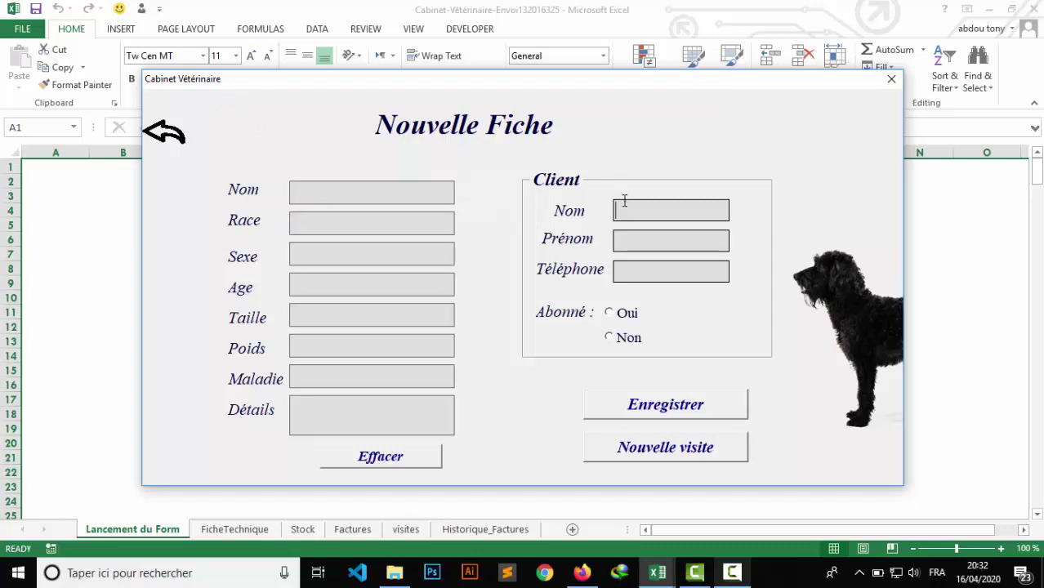
- Enter the client's last name, first name and phone number, and mark them subscribed (Oui)
key(Tab)
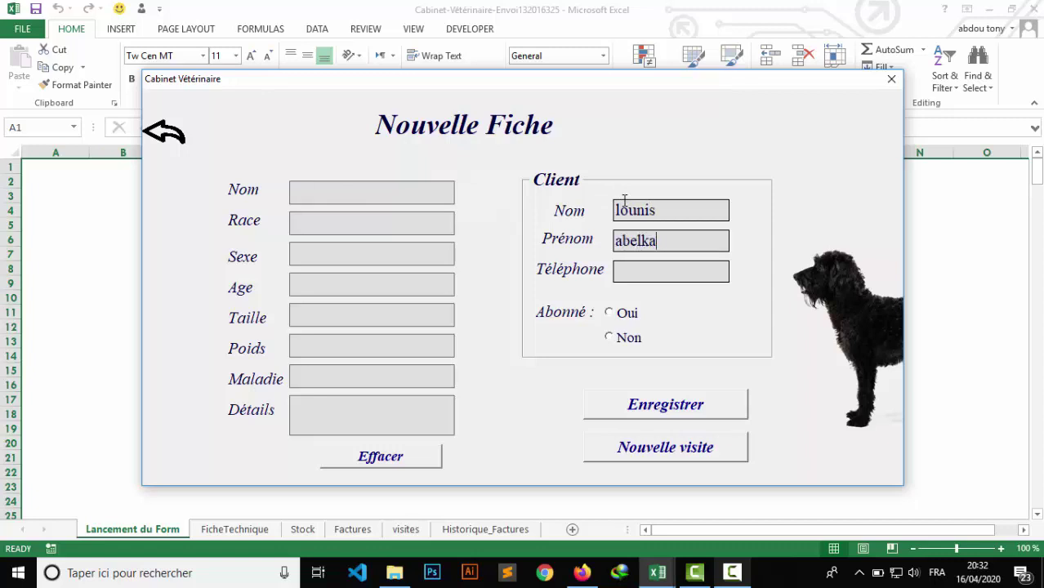
click(650, 272)
text(05)
text(5555555)
click(610, 312)
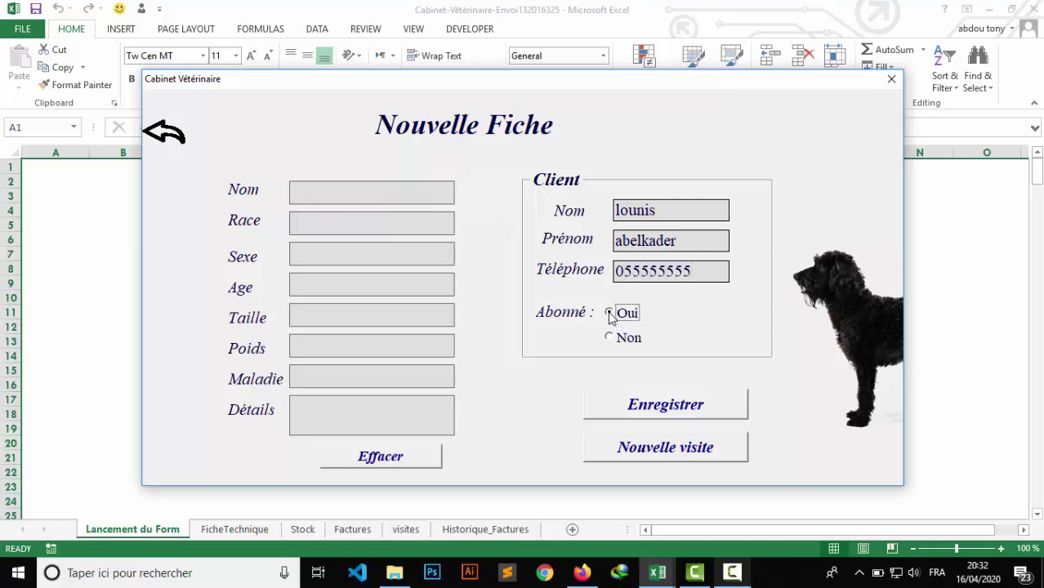
- Fill in the animal as elice, male, 6mois, 50cm, 8kg with fievre, and save
click(362, 190)
text(ice)
key(Tab)
text(chien)
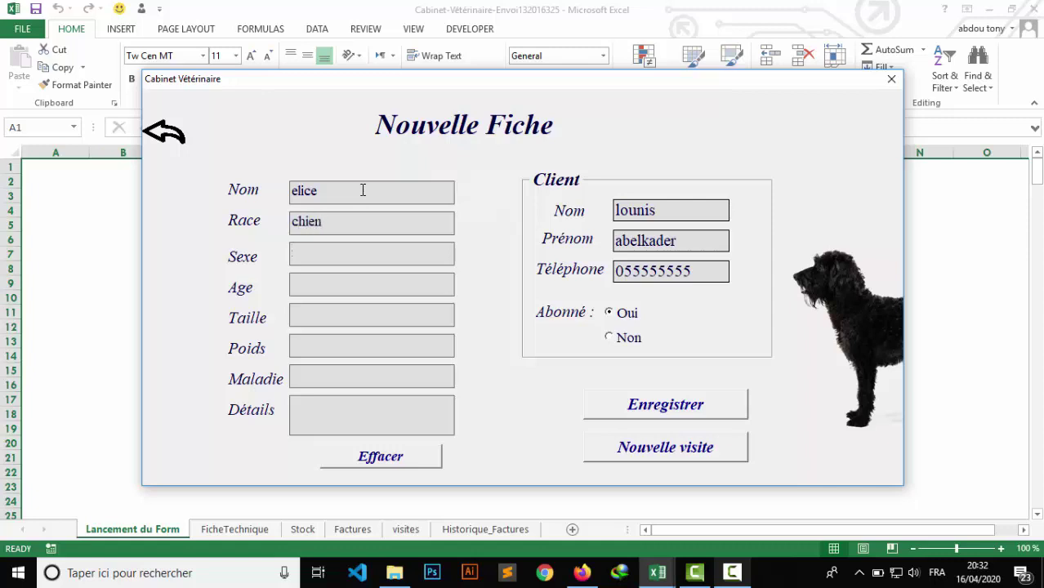
text(male)
text(6m)
text(ois)
key(Tab)
text(5)
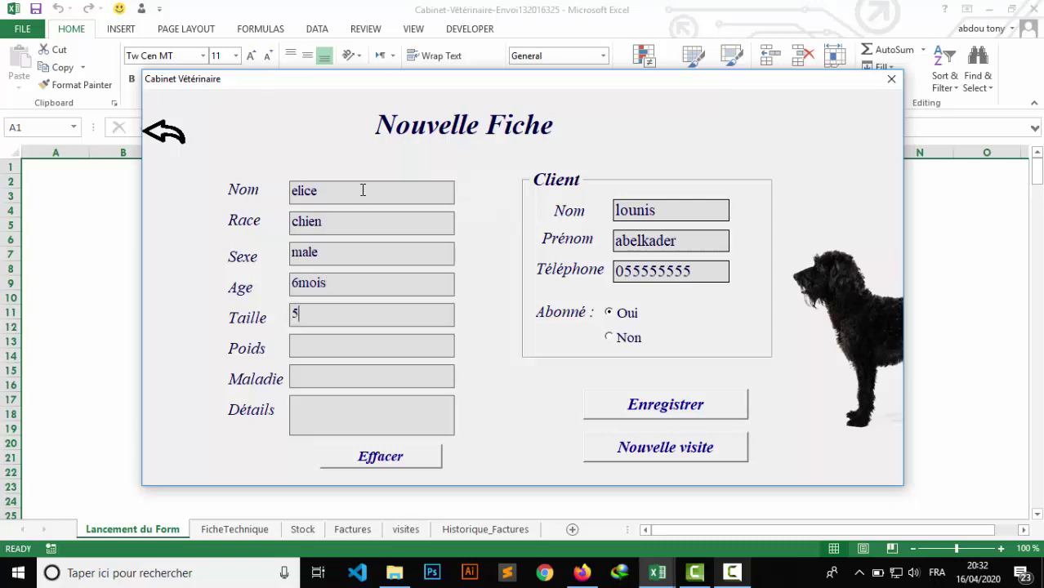
text(0cm)
text(g)
key(Tab)
text(fievre avec ....)
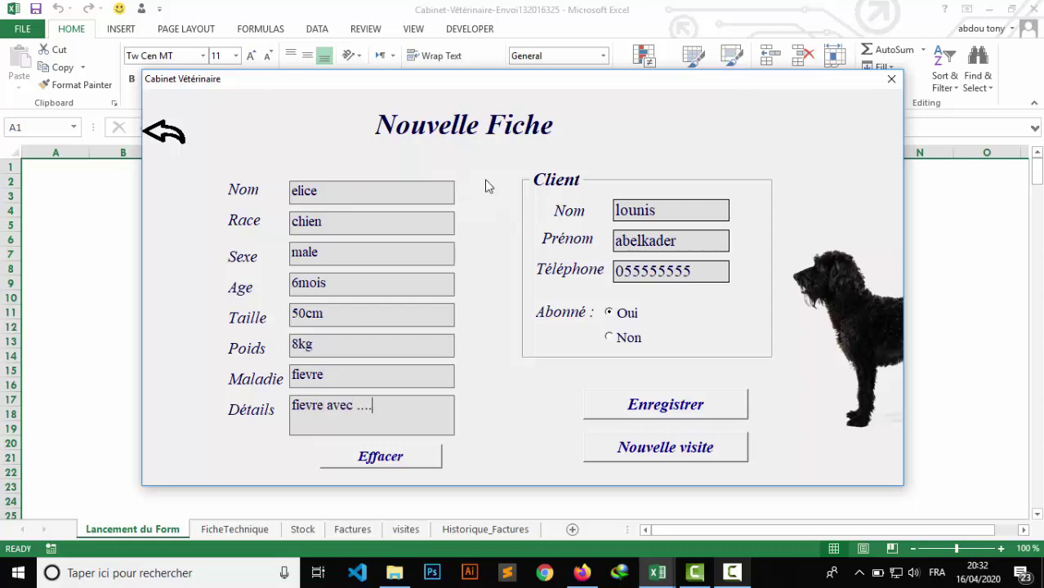
click(663, 412)
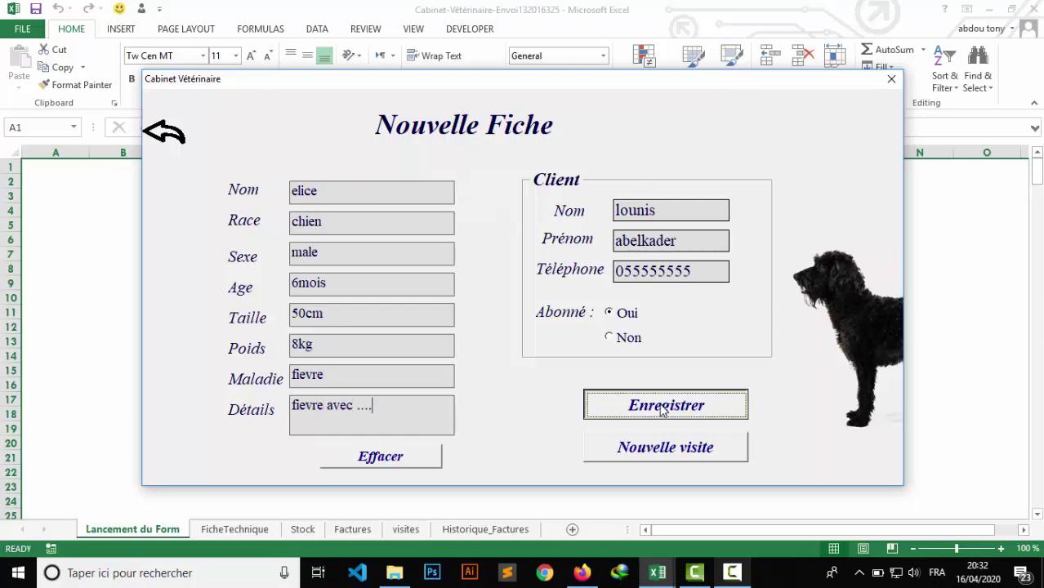
- Confirm saving elice's record, check its row 4 on FicheTechnique, and return to the main menu
click(491, 331)
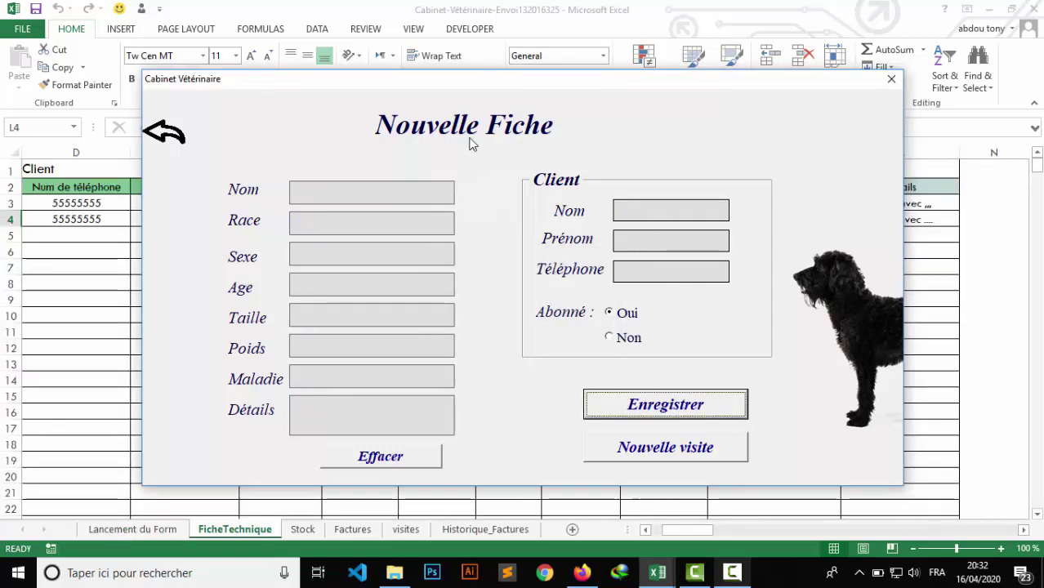
mouse_move(439, 82)
mouse_down()
mouse_move(629, 146)
mouse_move(478, 288)
mouse_up()
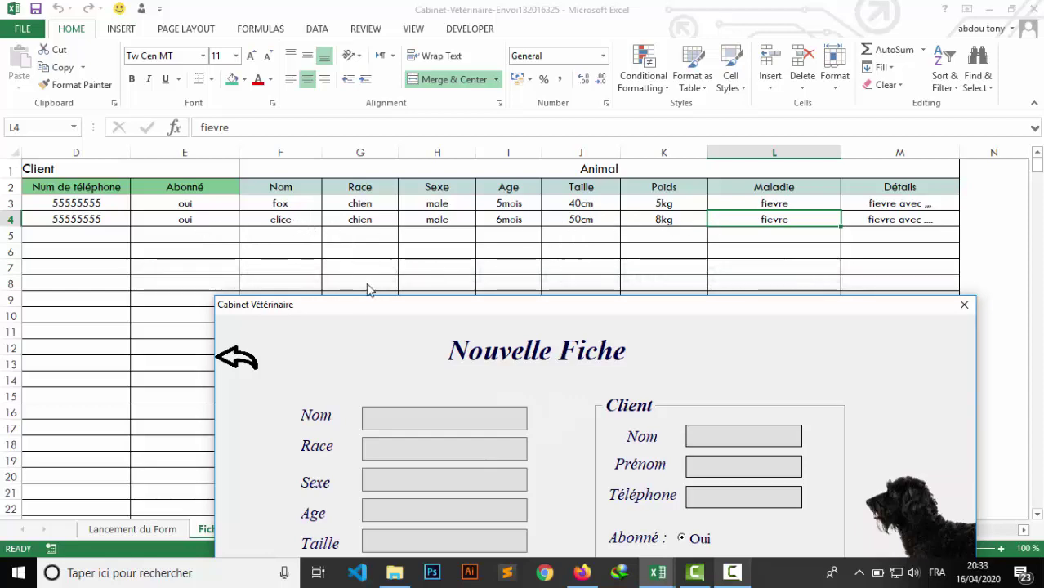
mouse_move(385, 305)
mouse_down()
mouse_move(330, 34)
mouse_move(328, 52)
mouse_up()
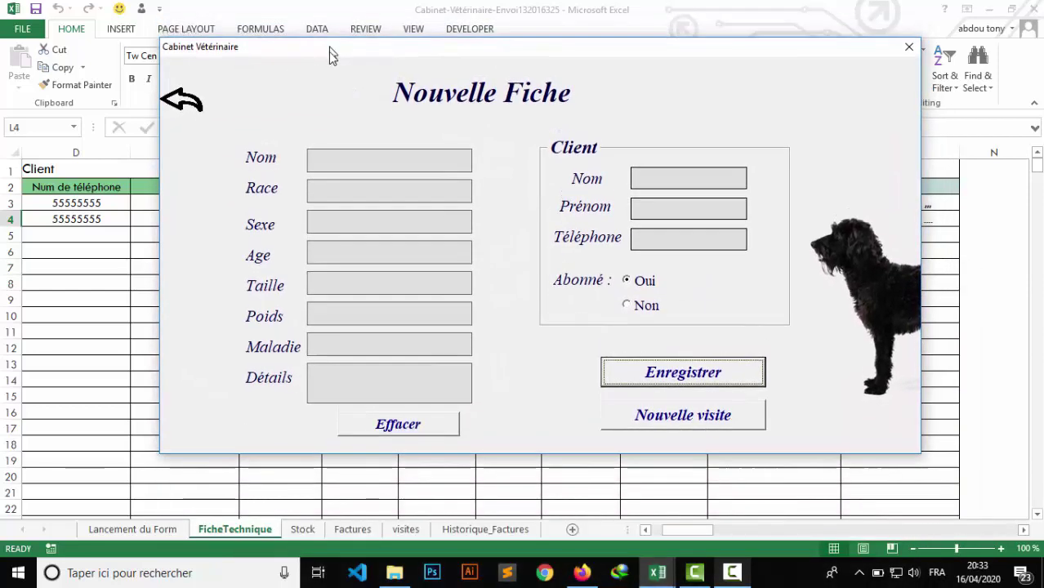
click(174, 114)
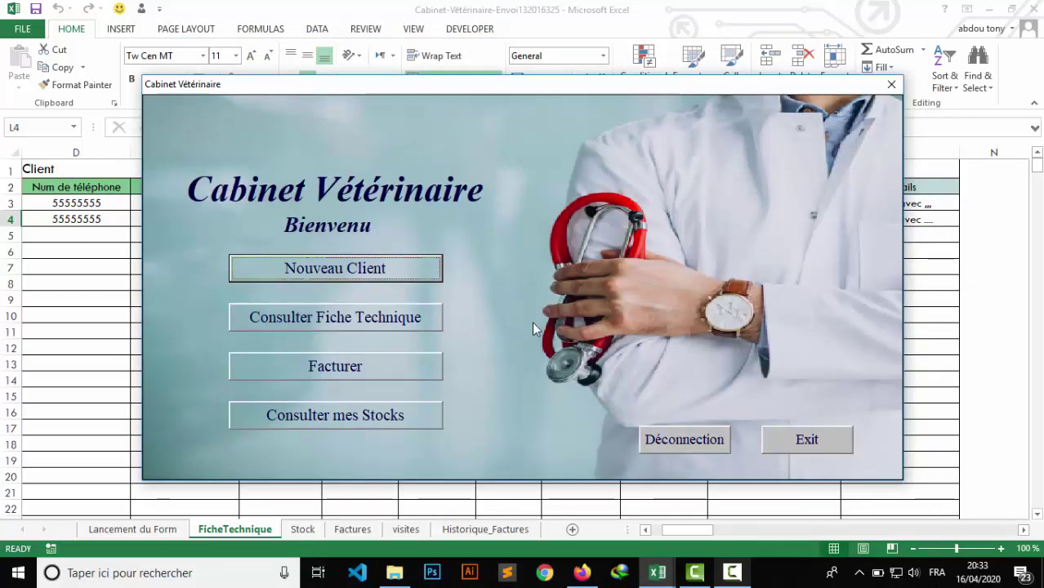
- Search the registered clients list for elice's owner and open their technical sheet
click(389, 325)
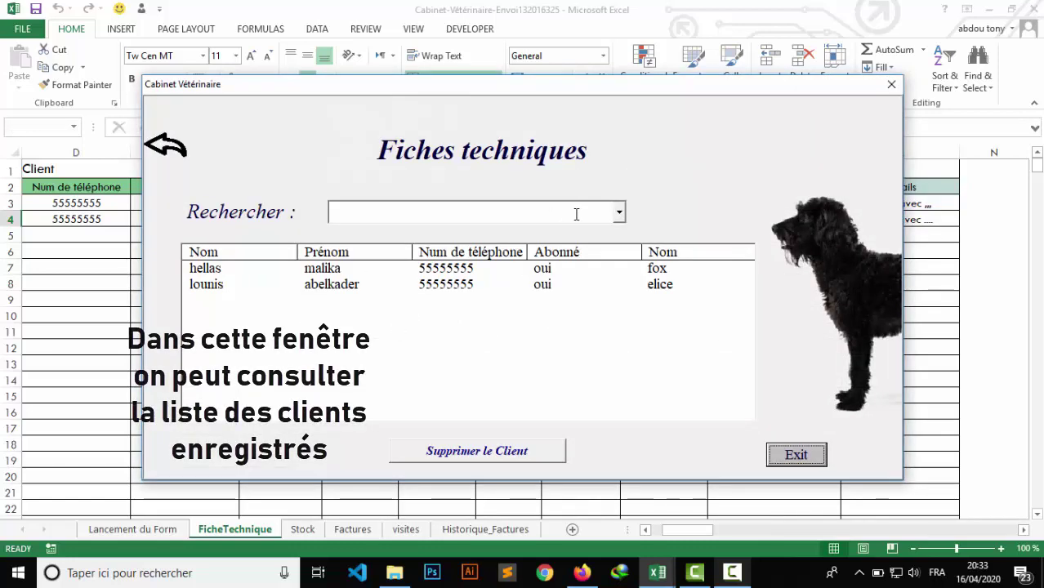
double_click(609, 214)
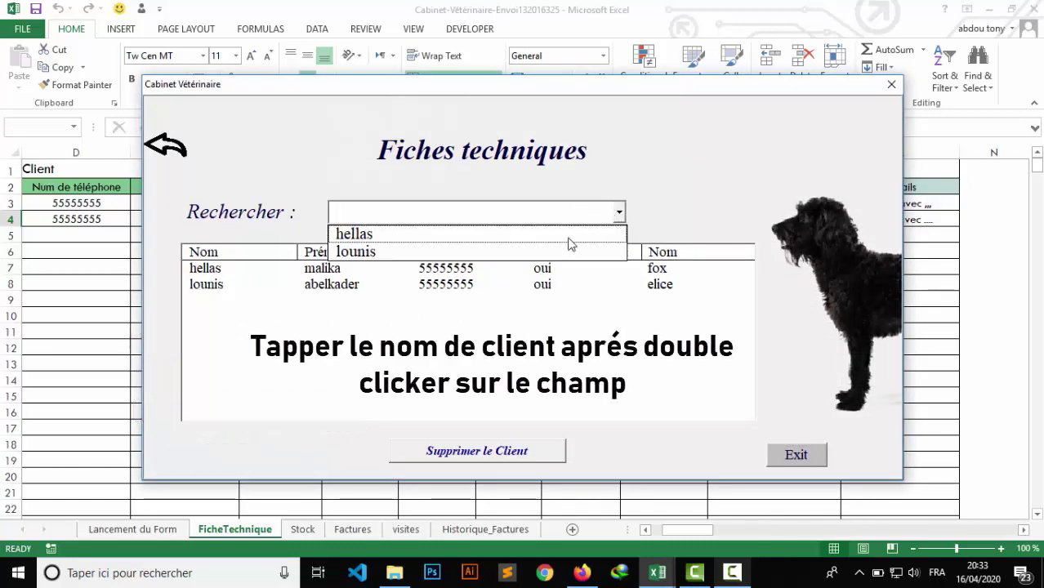
click(546, 254)
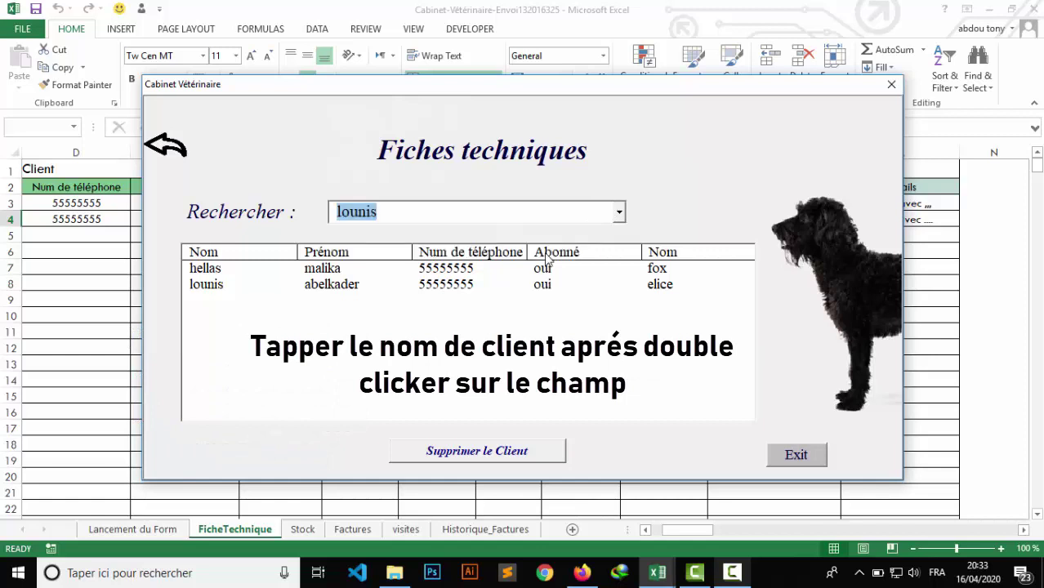
double_click(470, 214)
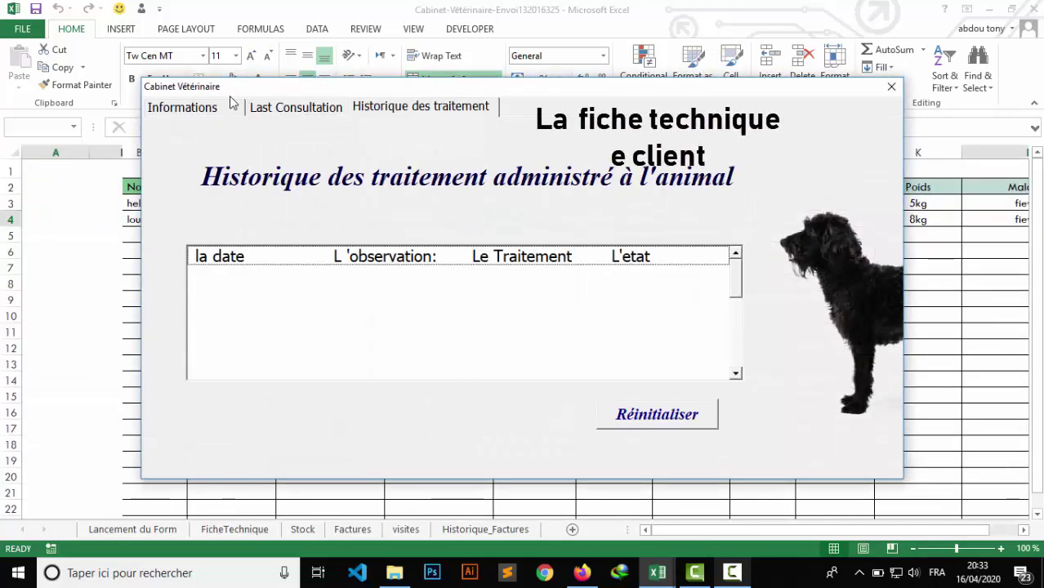
click(184, 107)
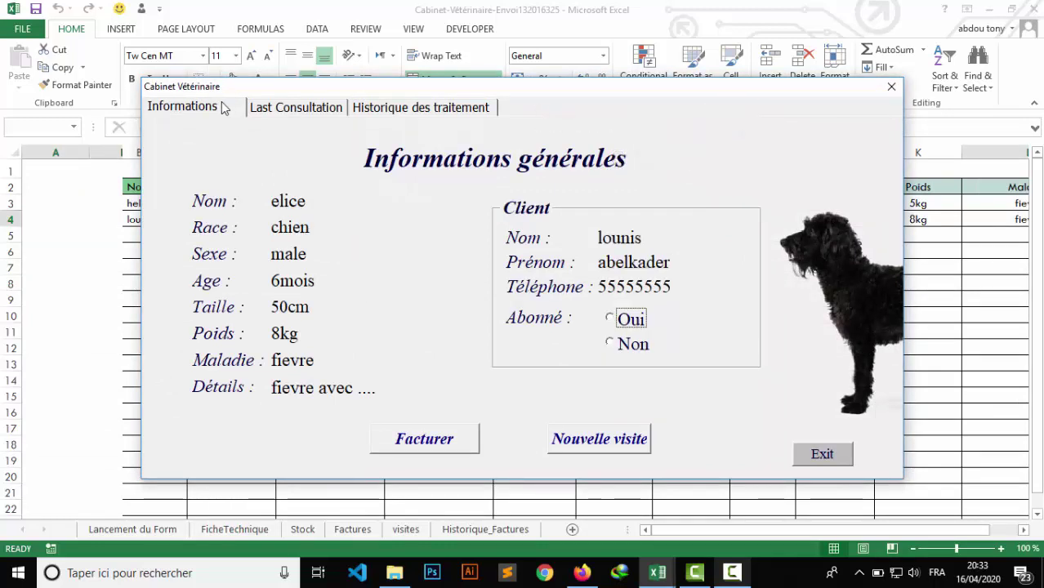
click(361, 110)
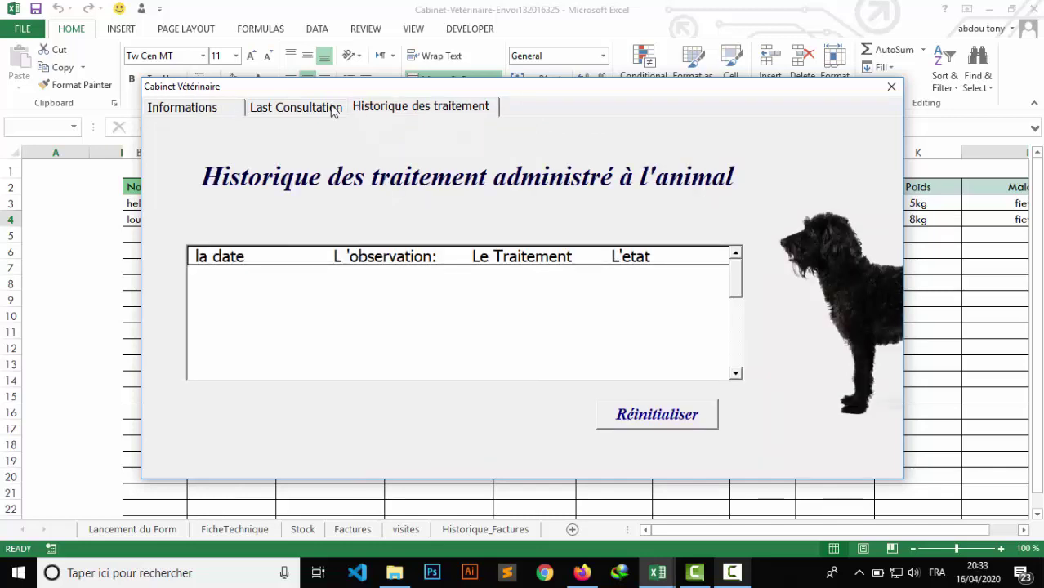
click(287, 111)
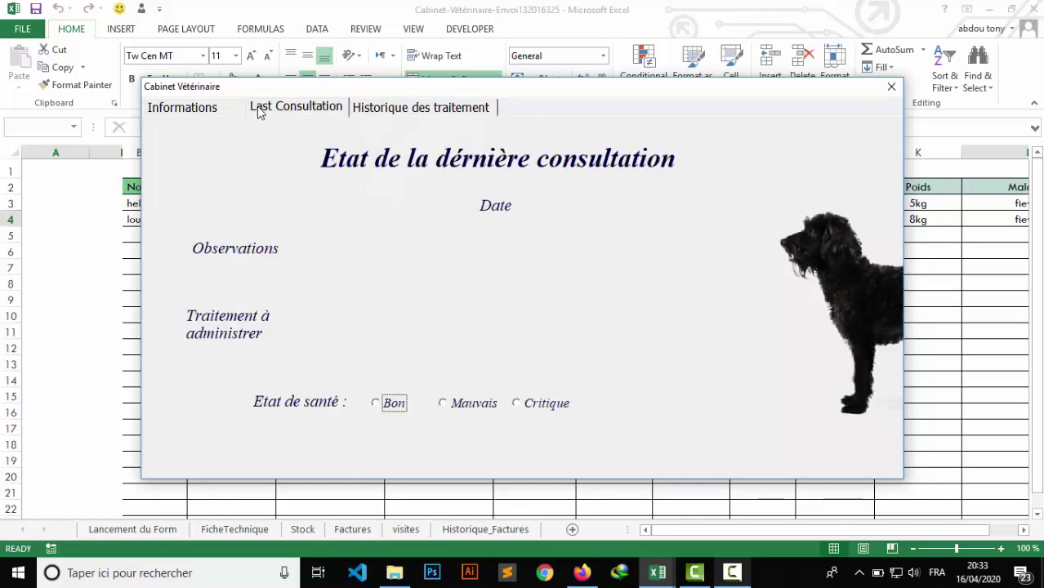
click(210, 113)
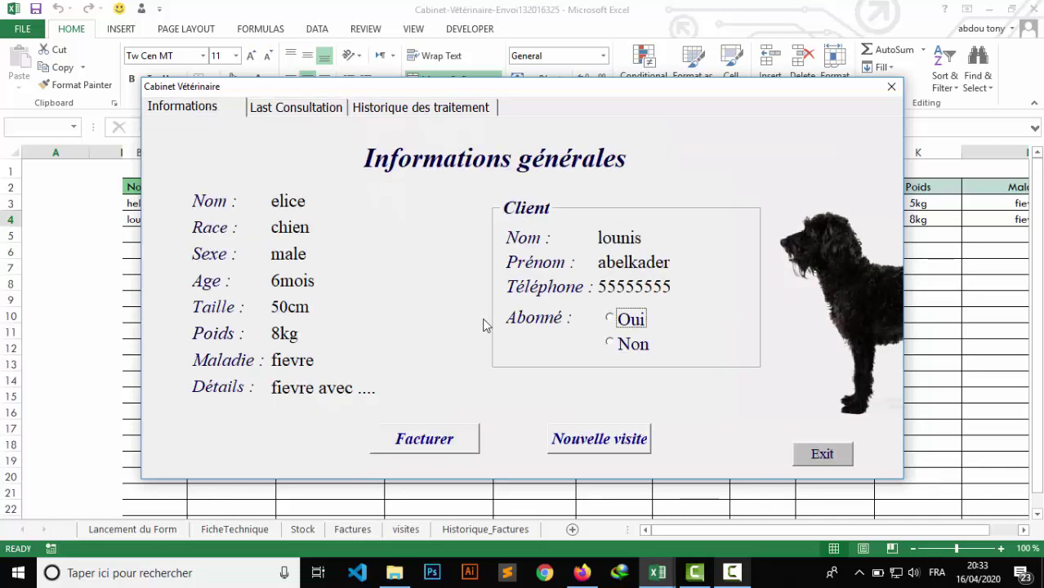
- Record a new visit with example observation and treatment, health state Mauvais, and save it
click(586, 441)
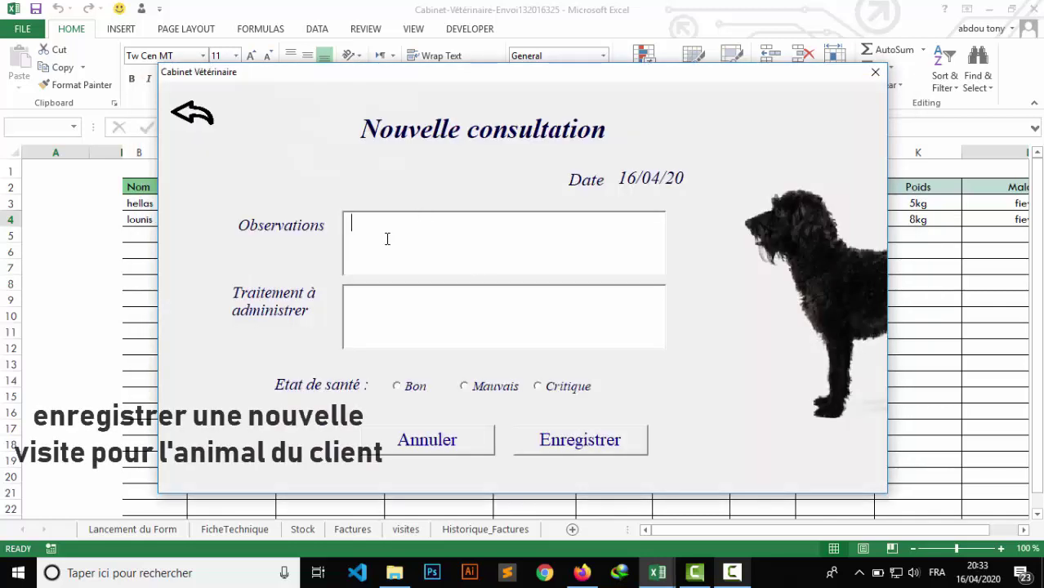
text(exemp)
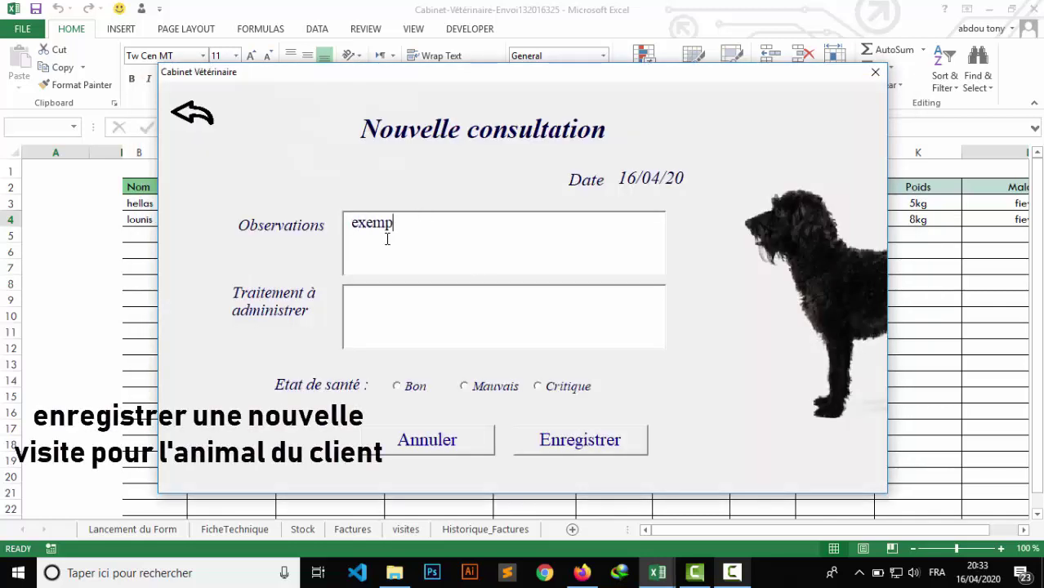
text(lee)
text('une )
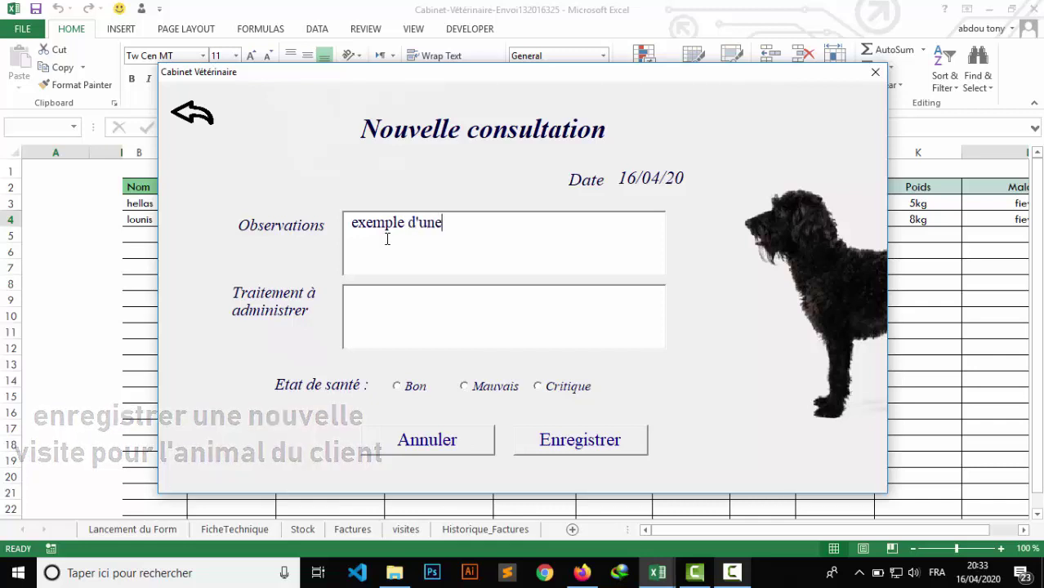
text(ob)
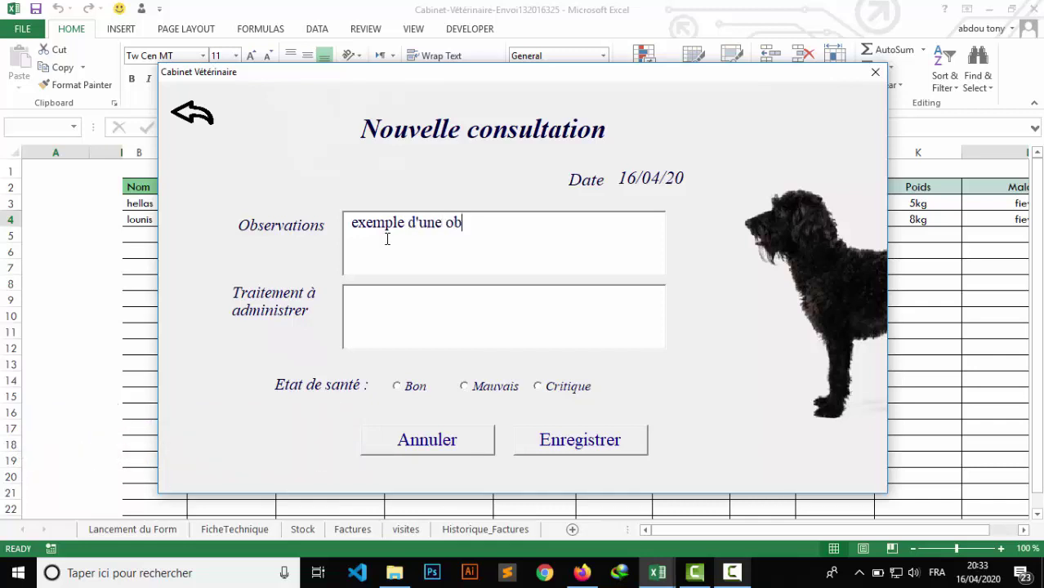
text(rvation)
key(Tab)
text(exemp )
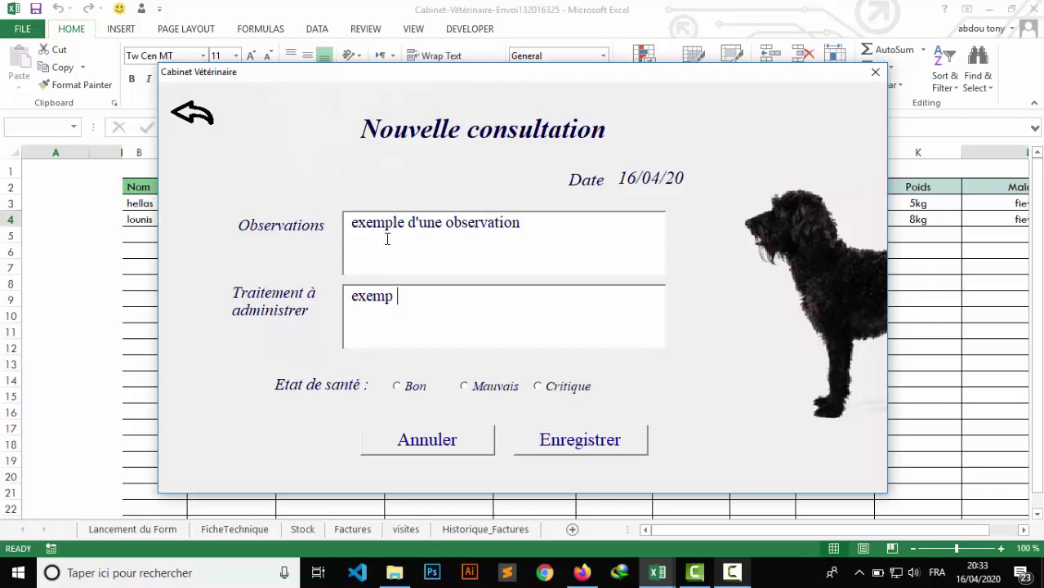
text(le d'un t)
text(raitement)
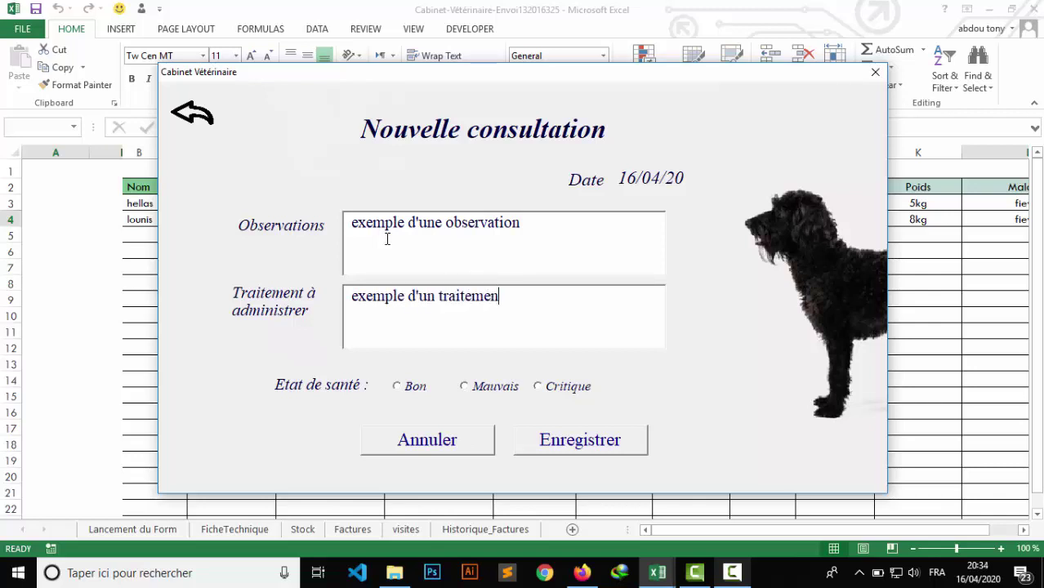
click(467, 387)
click(542, 438)
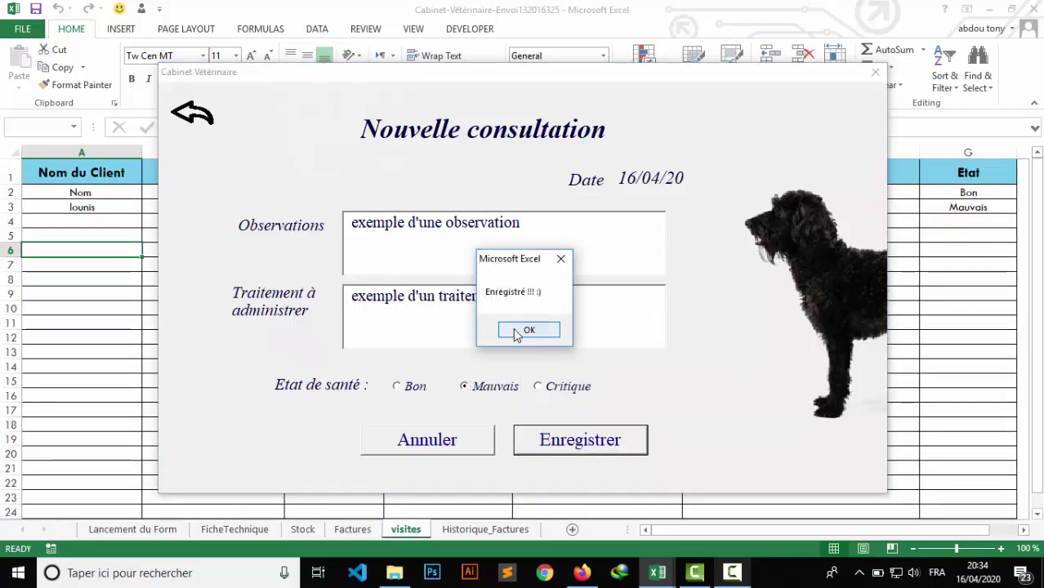
- Dismiss the save message, review the new row on the visites sheet, and return to the main menu
click(517, 333)
drag(367, 79, 382, 317)
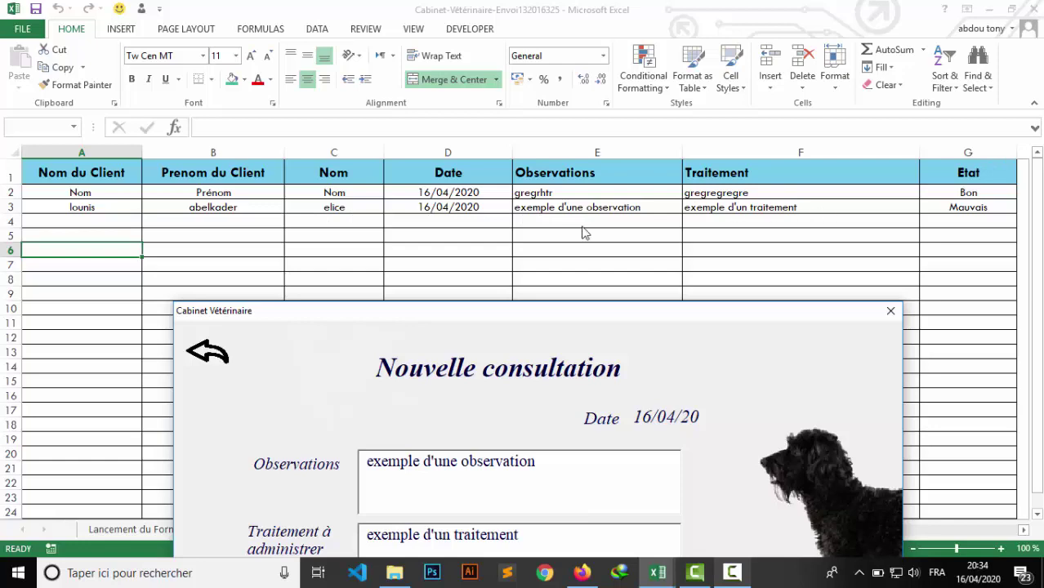
drag(406, 310, 401, 70)
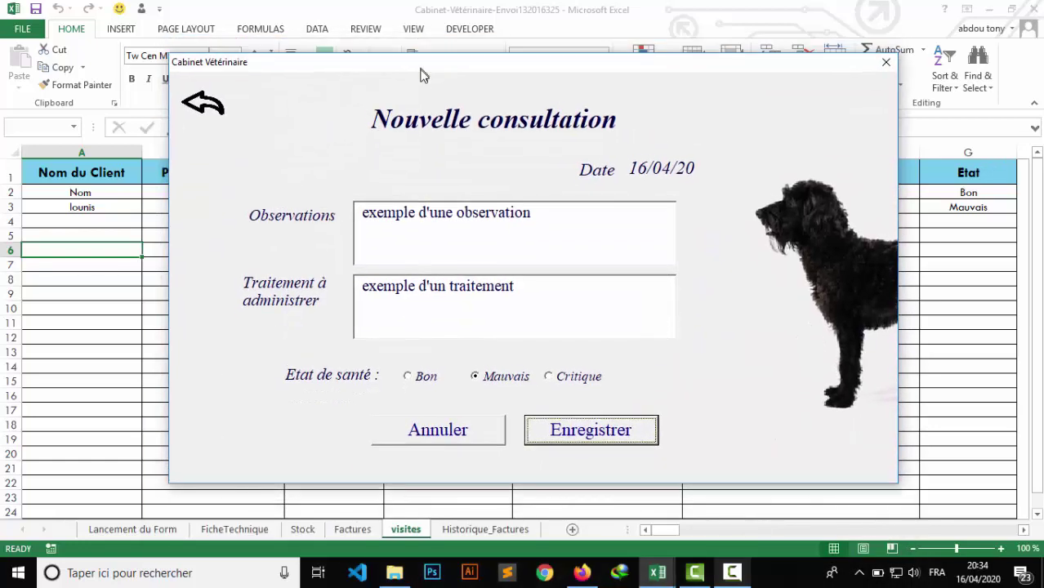
click(204, 110)
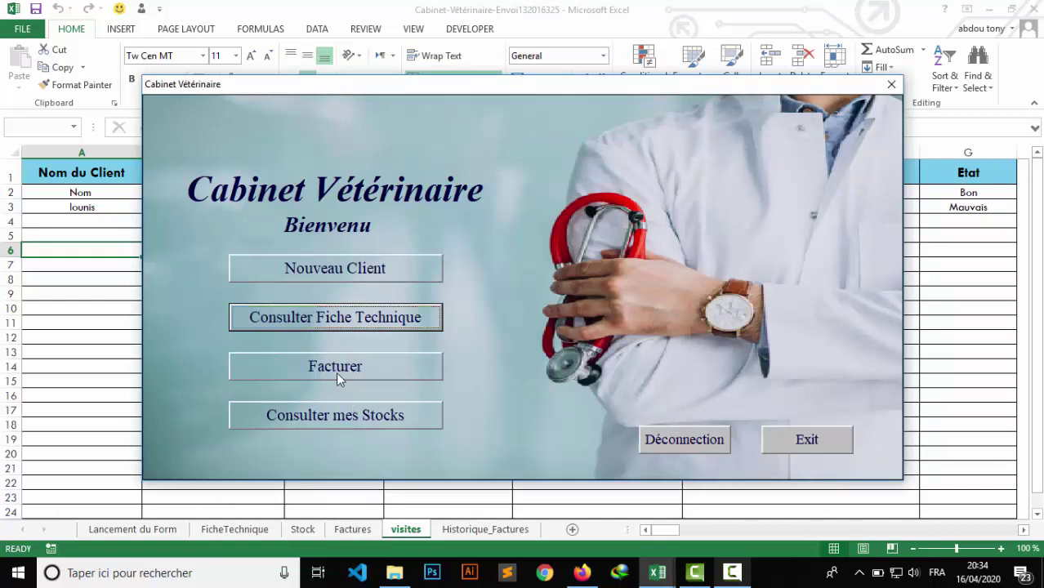
- Start a new invoice and add a line of 2 chirugie
click(337, 373)
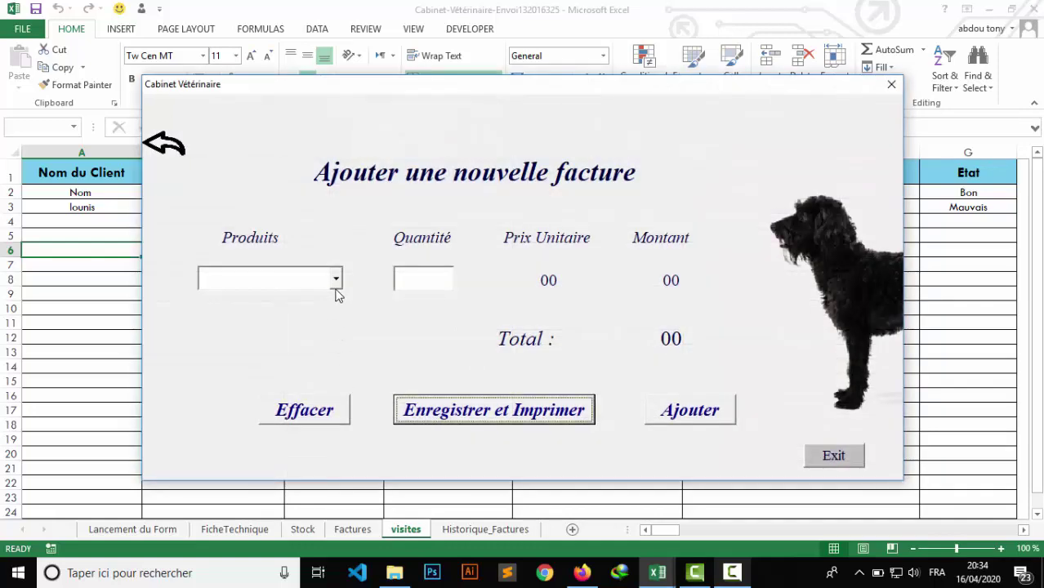
click(336, 282)
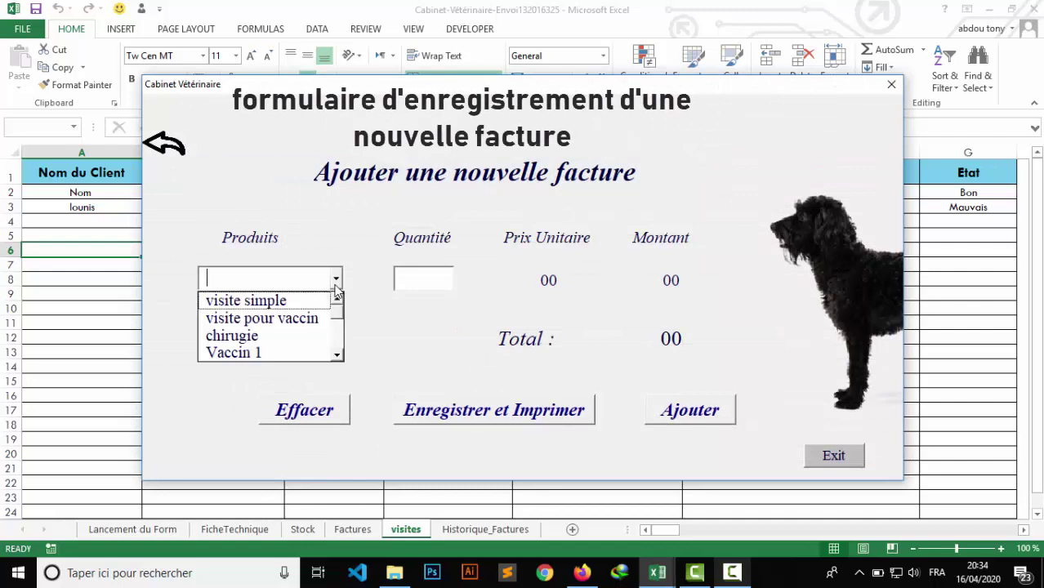
click(299, 333)
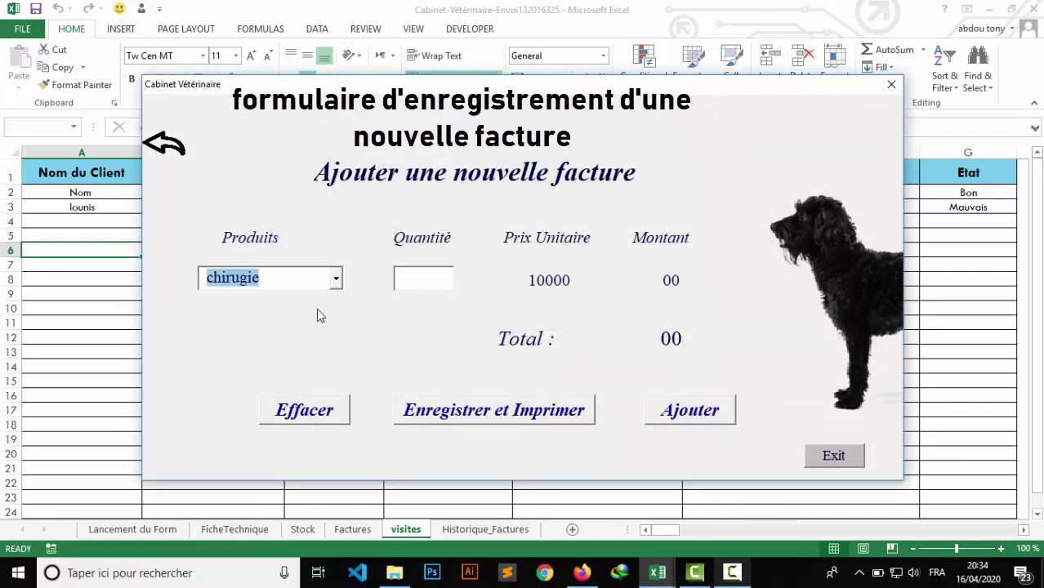
click(423, 280)
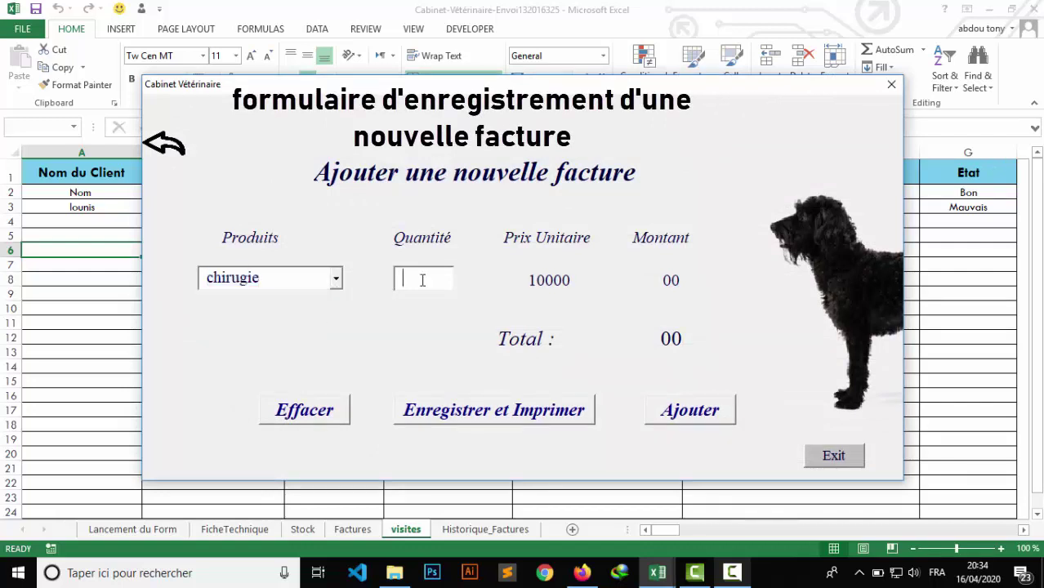
text(2)
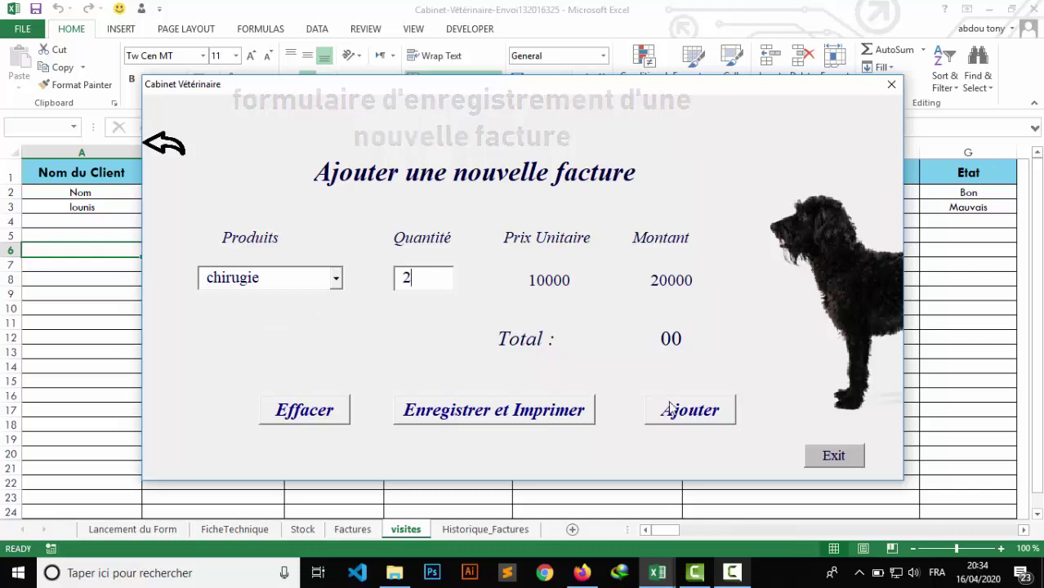
click(675, 414)
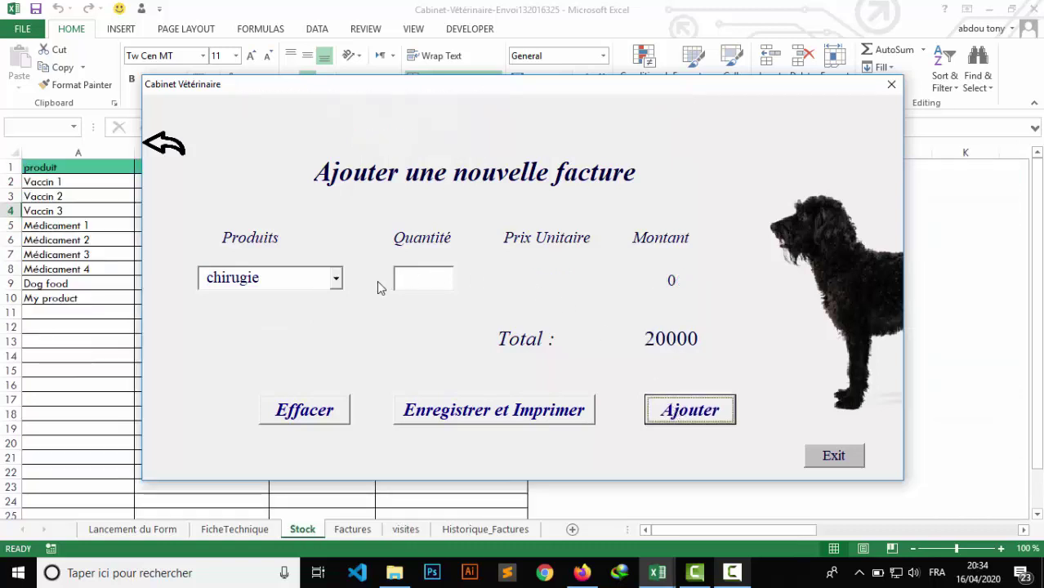
- Add 5 Vaccin 3 at 600 each, raising the invoice total to 23000
click(324, 278)
click(336, 281)
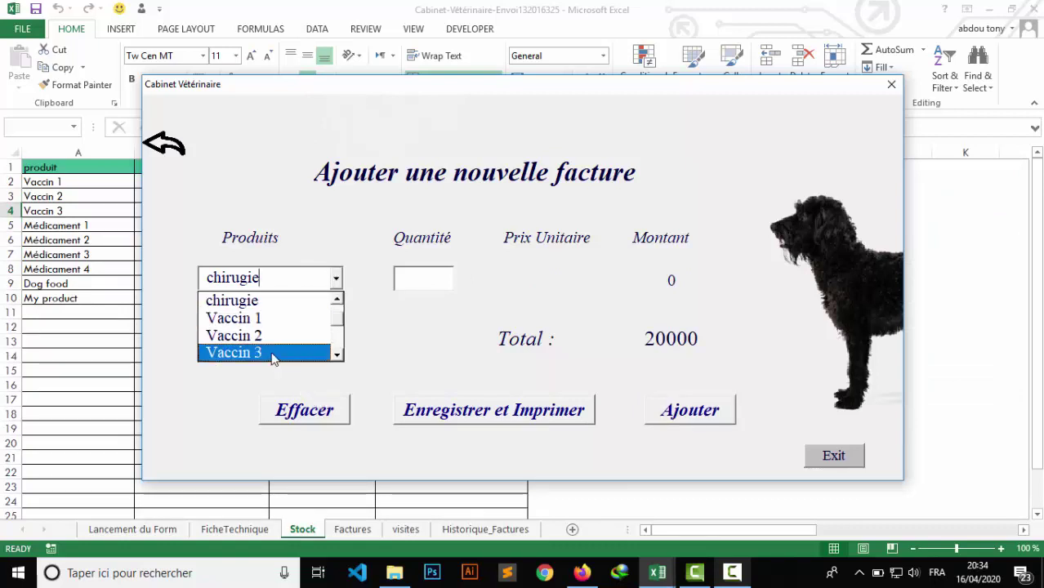
click(273, 356)
click(408, 282)
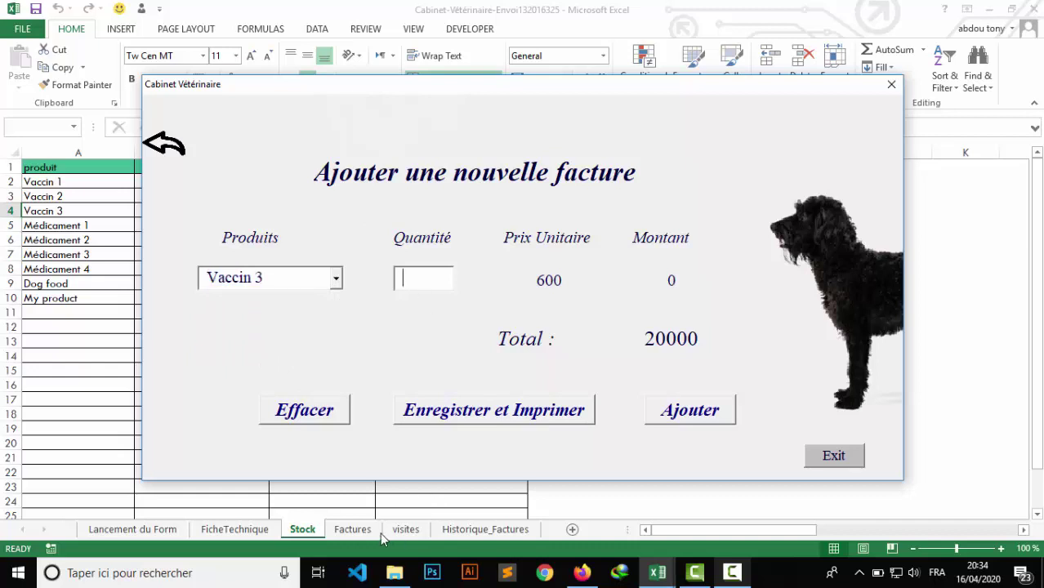
drag(374, 90, 640, 158)
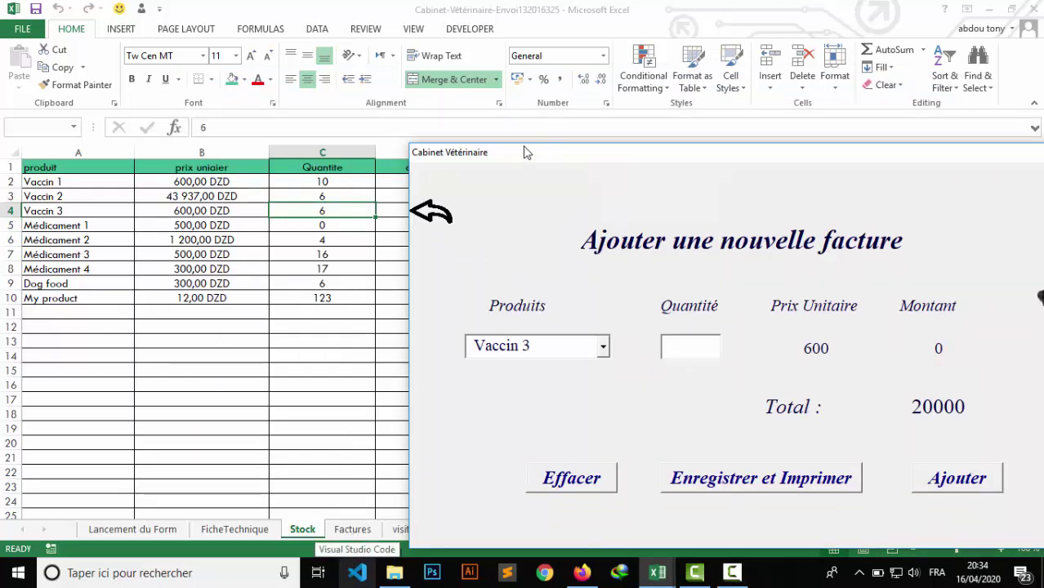
drag(527, 153, 237, 84)
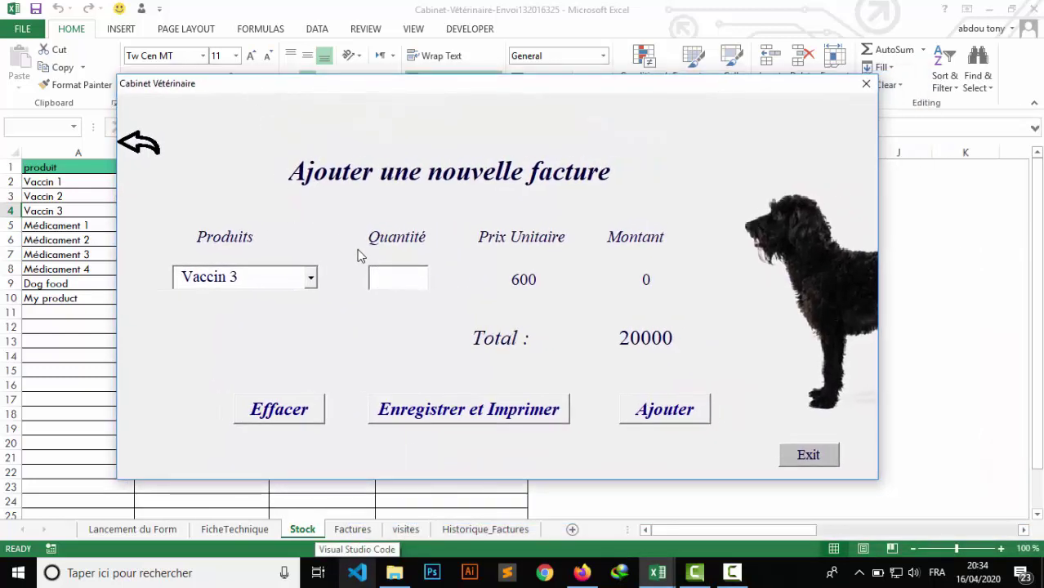
text(5)
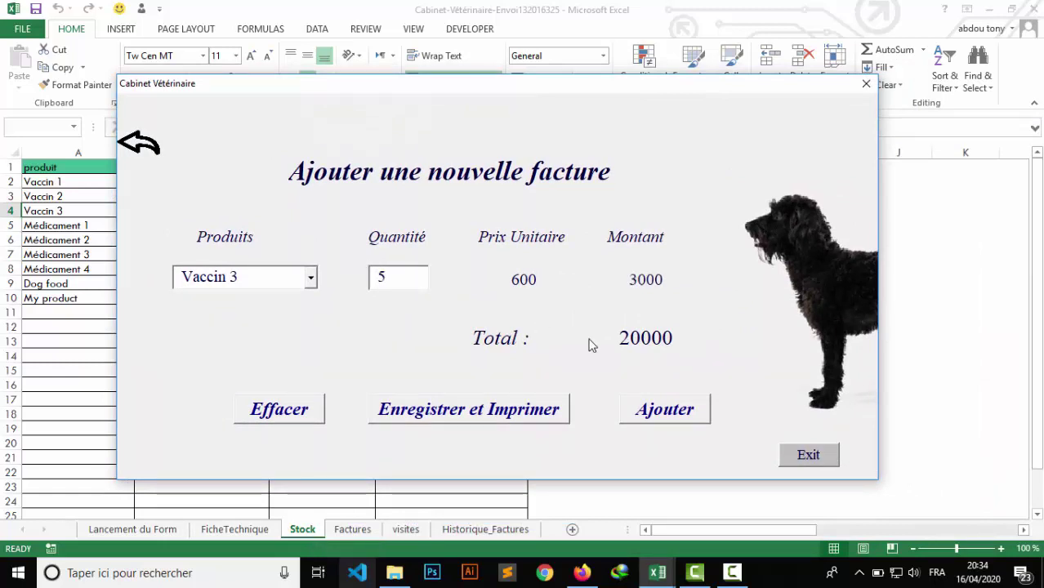
click(642, 406)
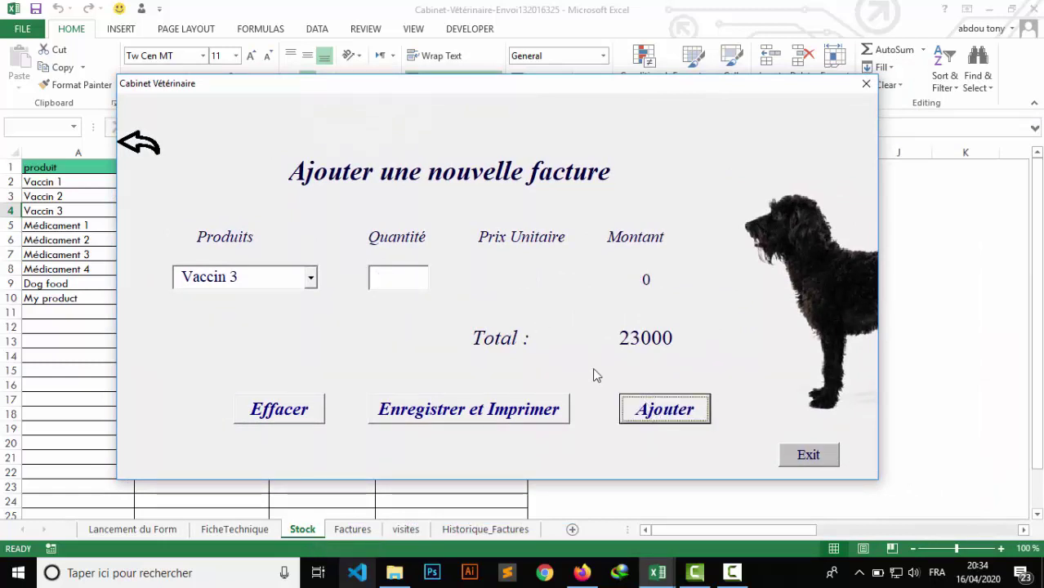
- Save and print the 23000 invoice, acknowledging the printing and archiving messages
click(472, 410)
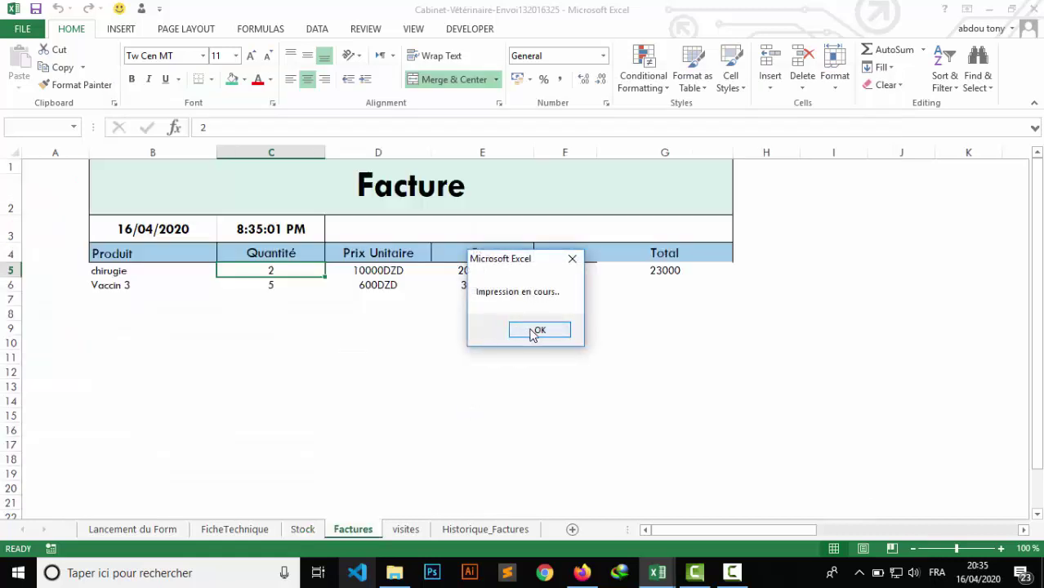
click(533, 331)
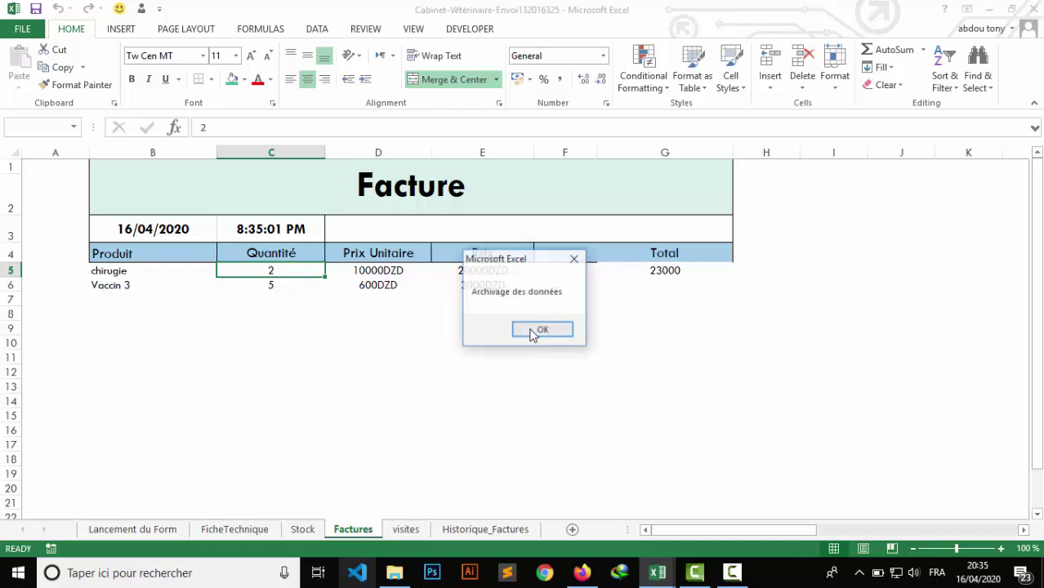
click(540, 329)
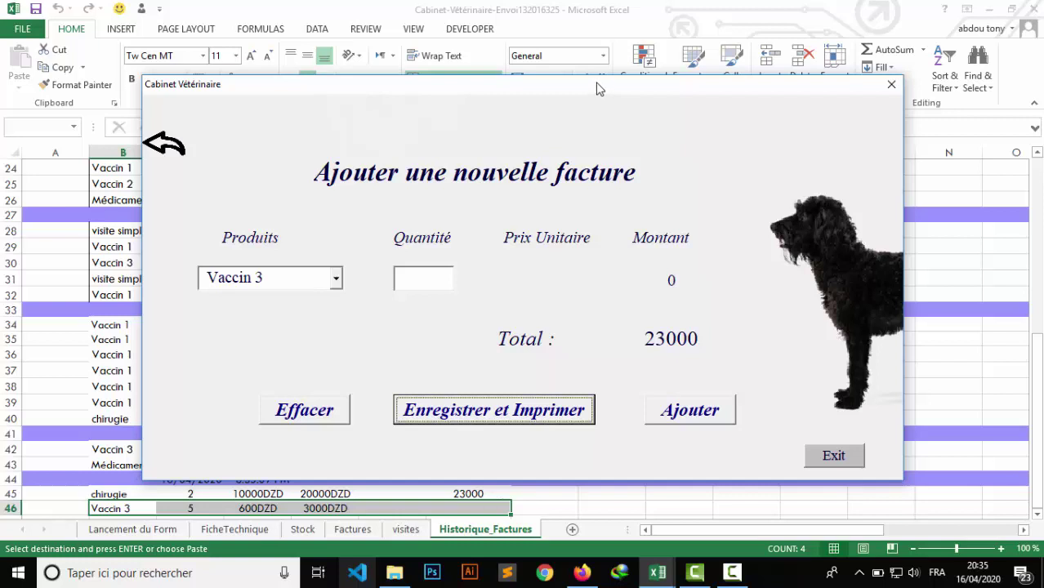
- Move the invoice form around to review the archived rows on the Historique_Factures sheet
drag(597, 87, 755, 13)
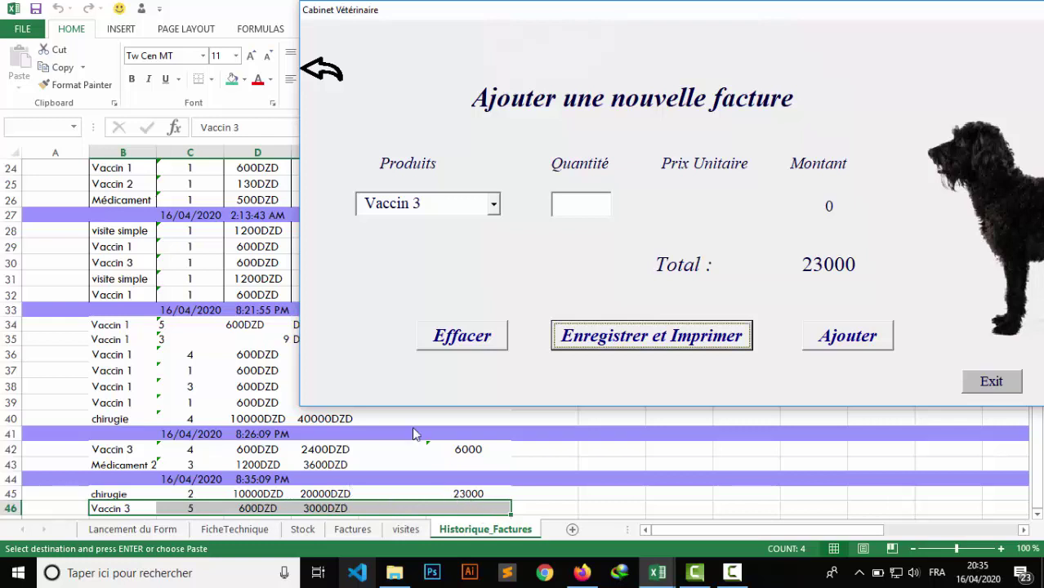
drag(562, 14, 323, 158)
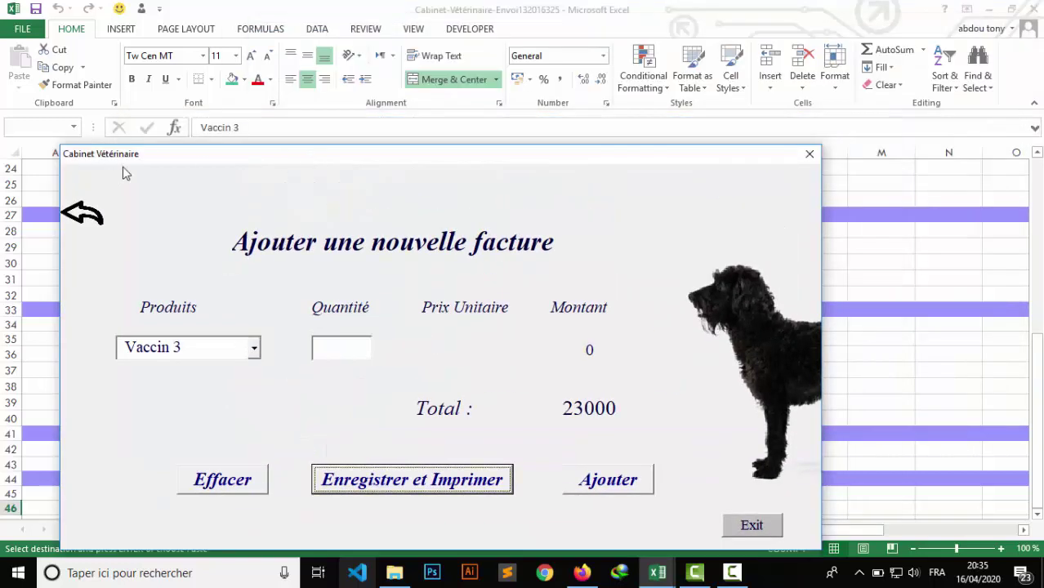
drag(170, 147, 252, 102)
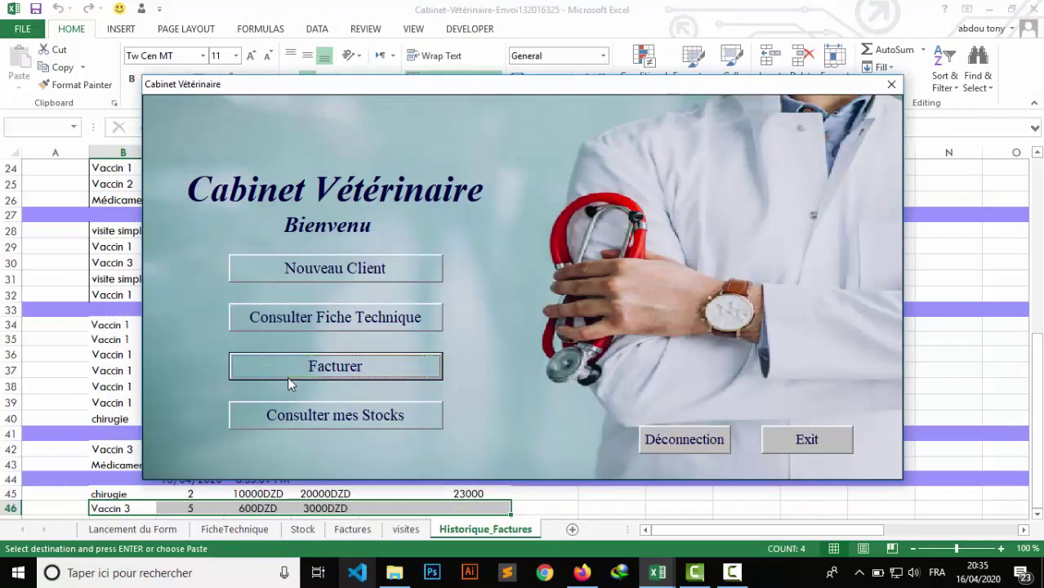
- In the Gestion des stocks form, look up Vaccin 1 and lower its unit price from 600 to 500
click(363, 417)
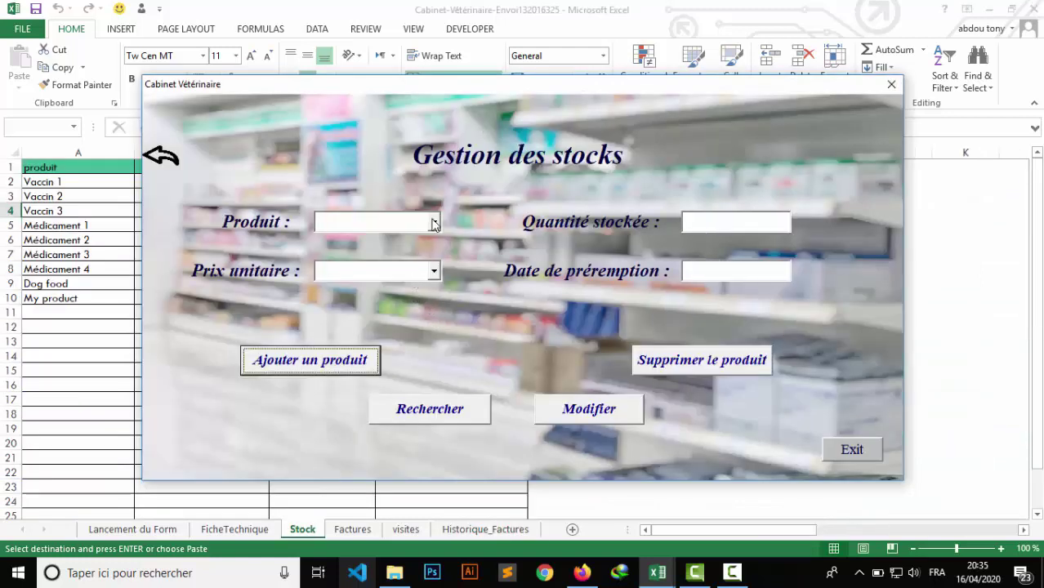
click(434, 223)
click(433, 223)
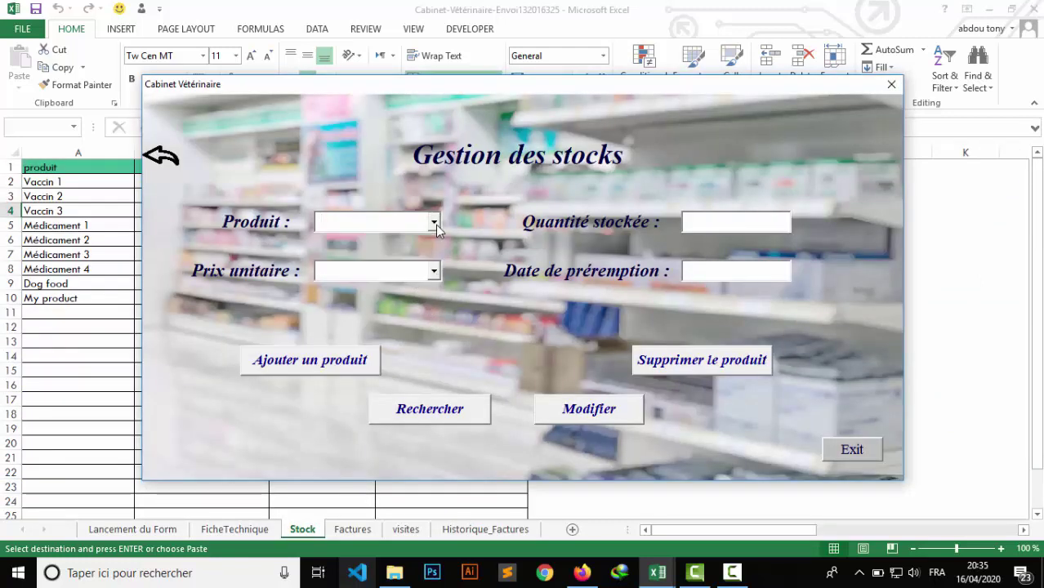
click(434, 223)
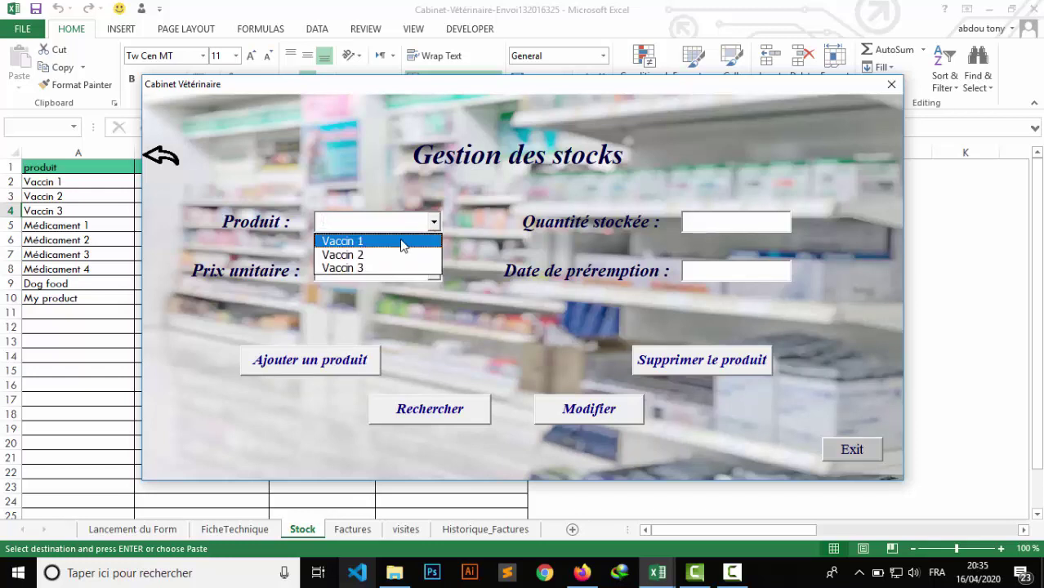
click(401, 245)
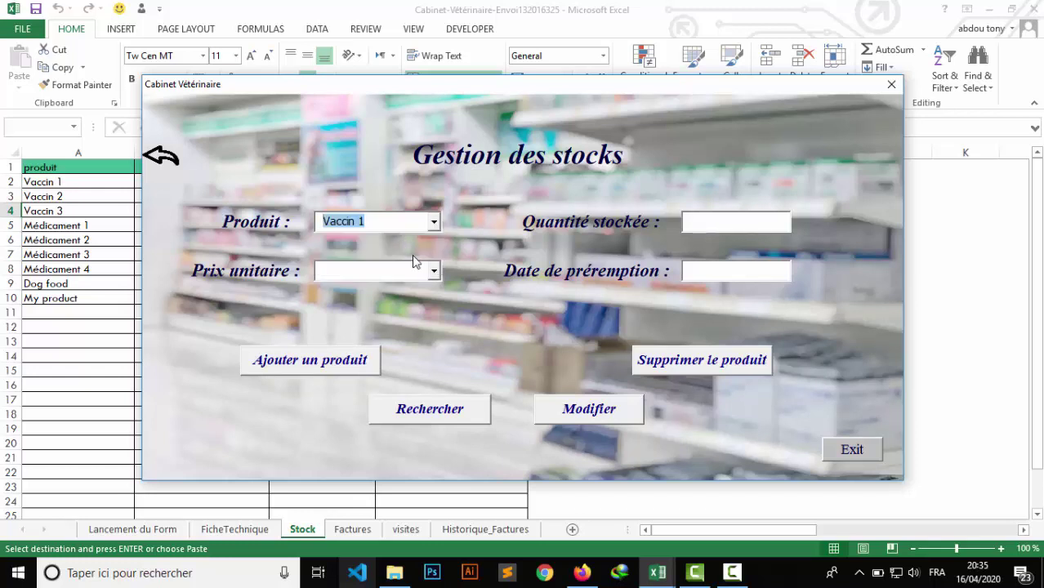
click(469, 411)
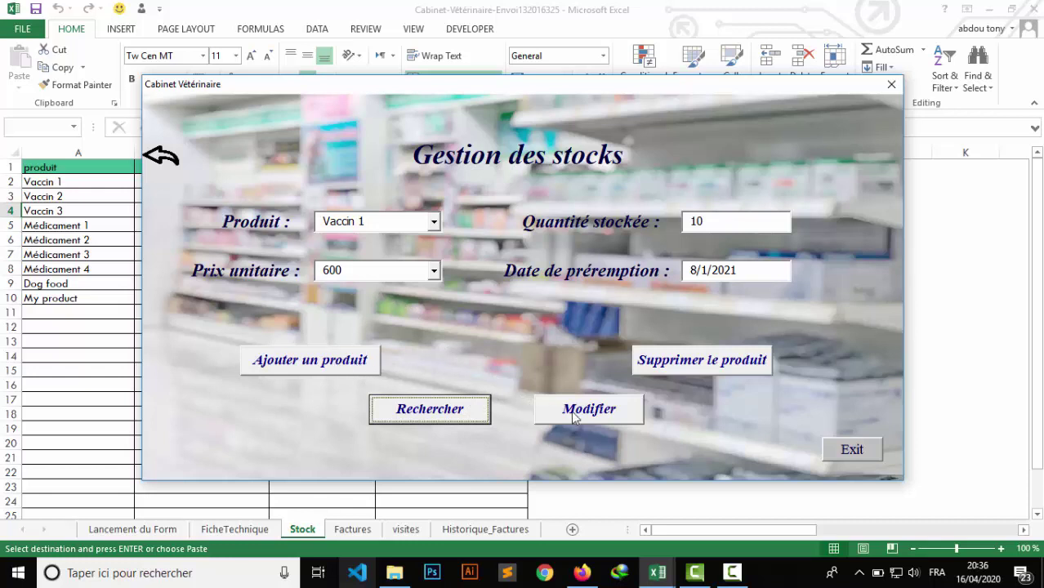
click(411, 270)
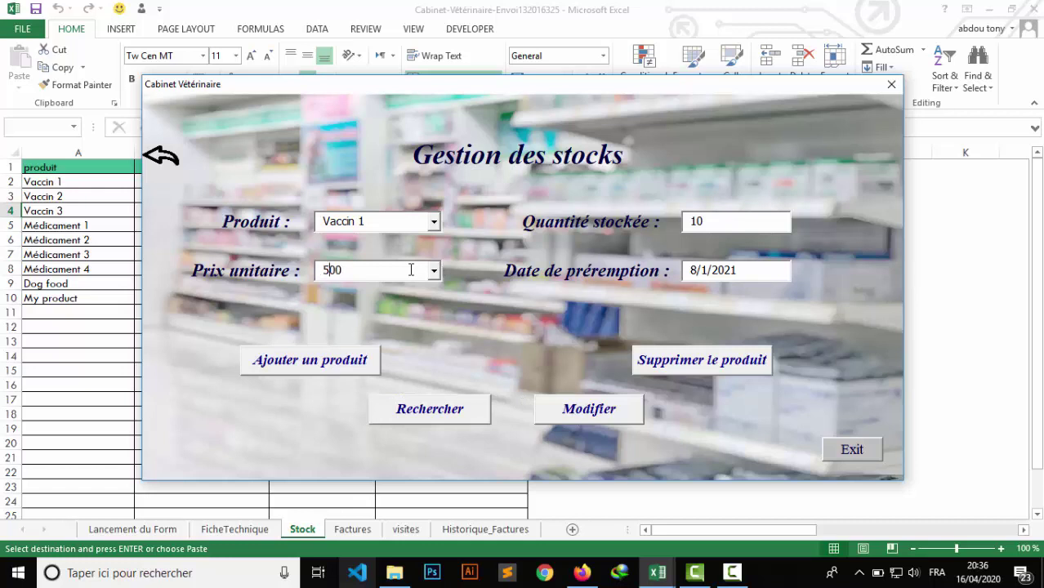
click(578, 410)
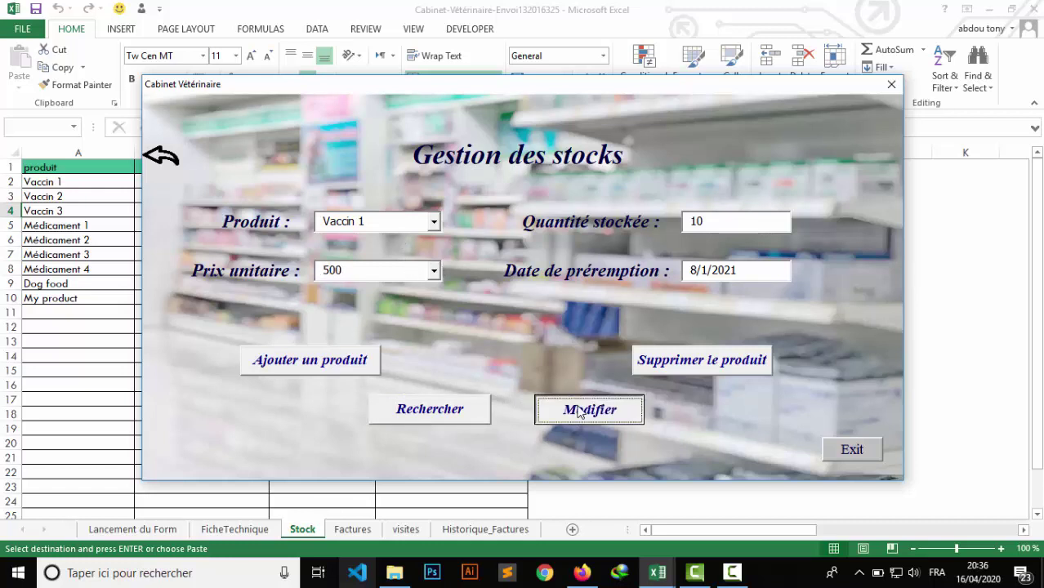
- Look up Vaccin 2 in the stock form and delete it, confirming with Oui
click(539, 331)
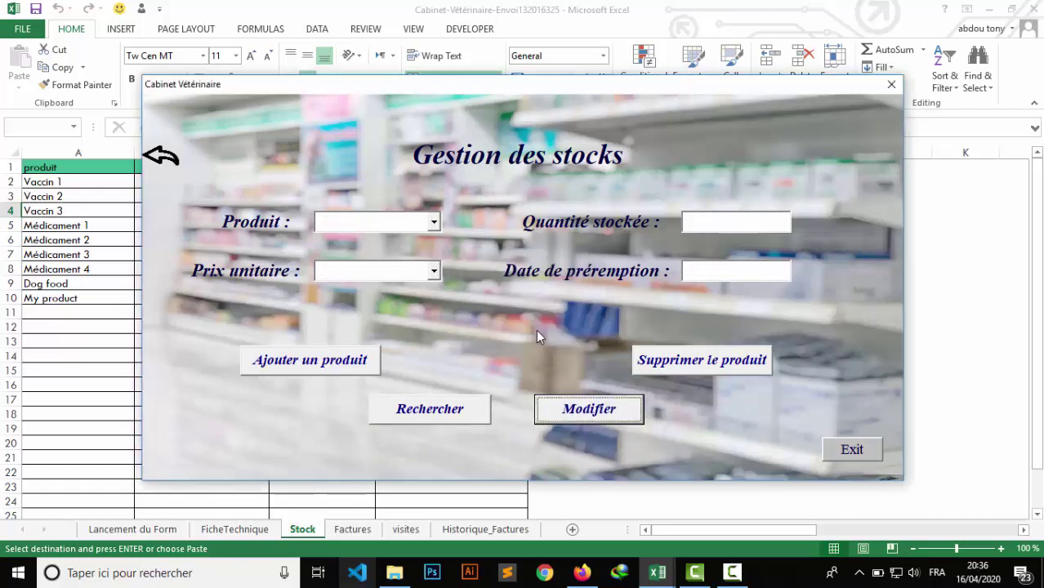
click(433, 222)
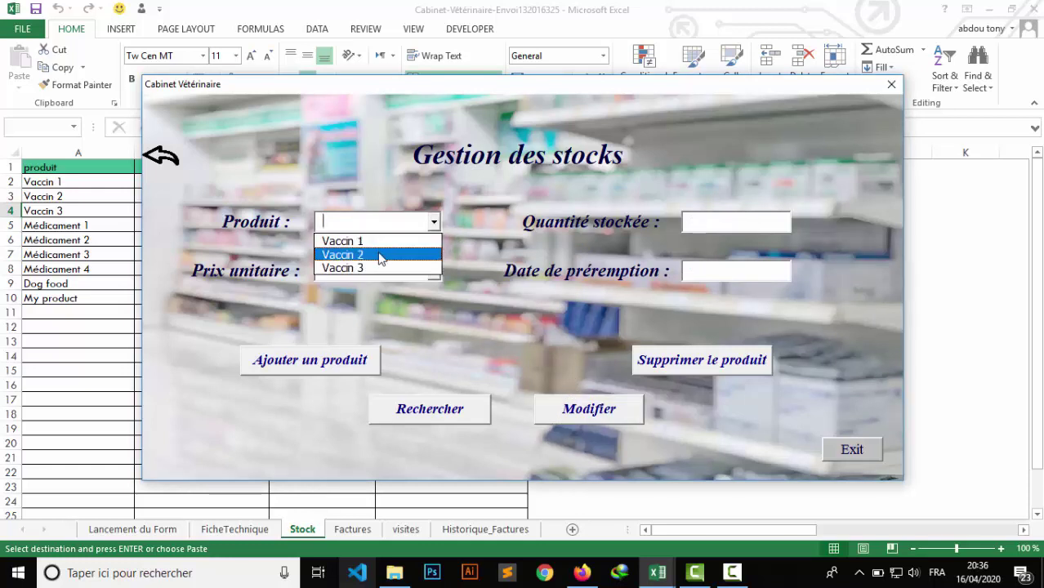
click(380, 255)
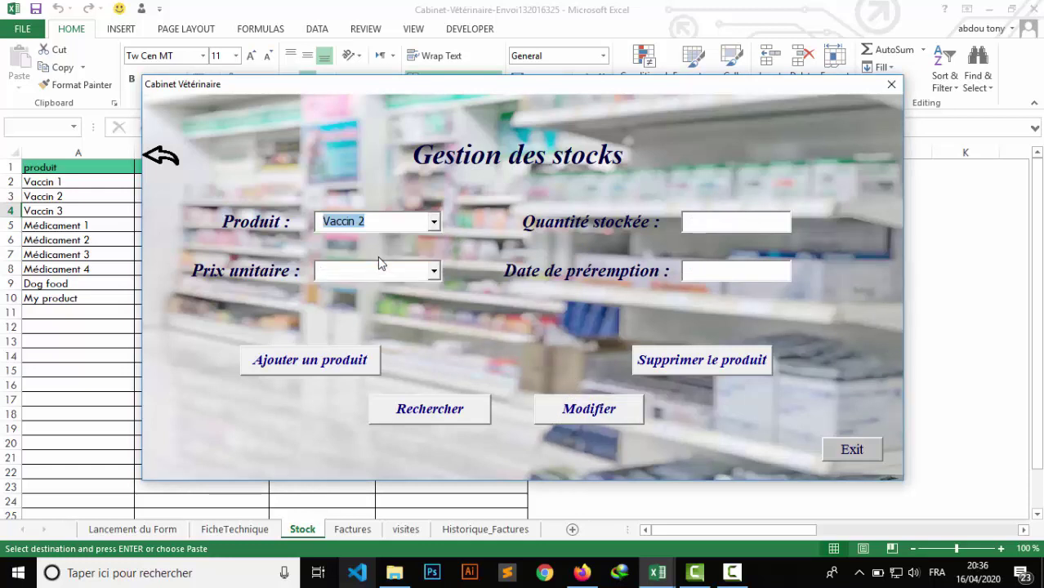
click(436, 275)
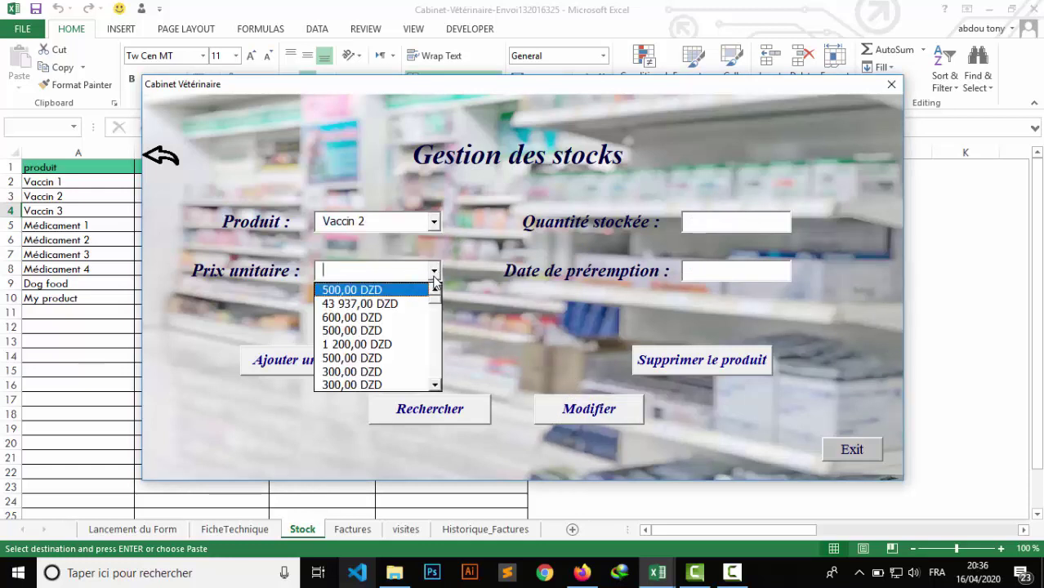
click(433, 277)
click(434, 414)
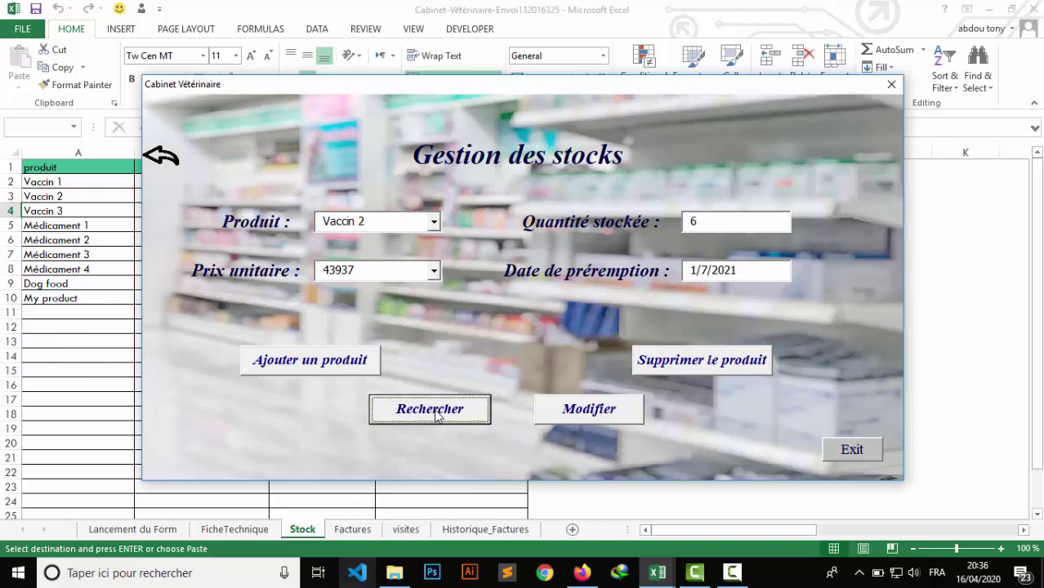
click(671, 372)
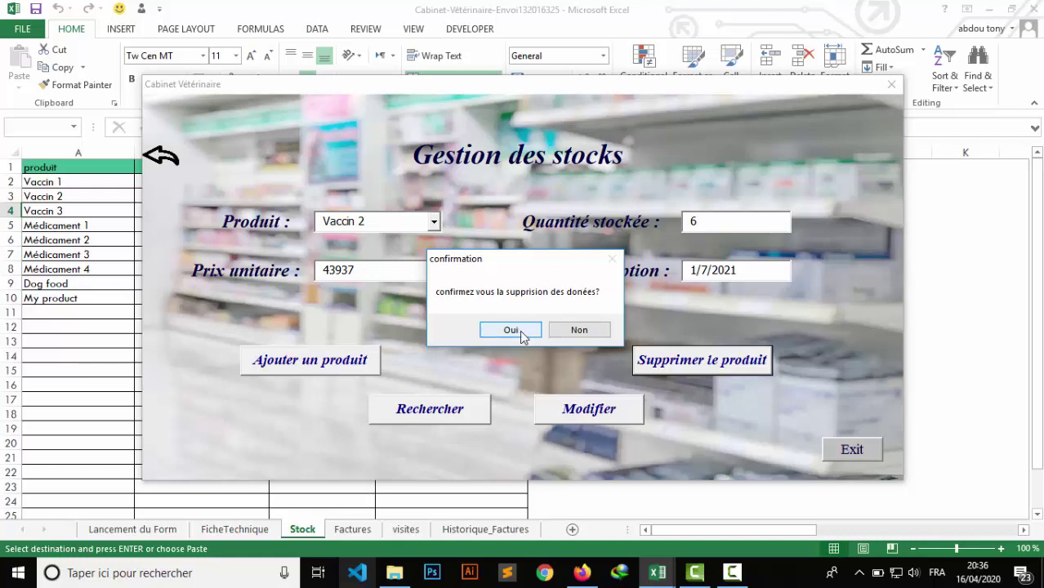
click(518, 330)
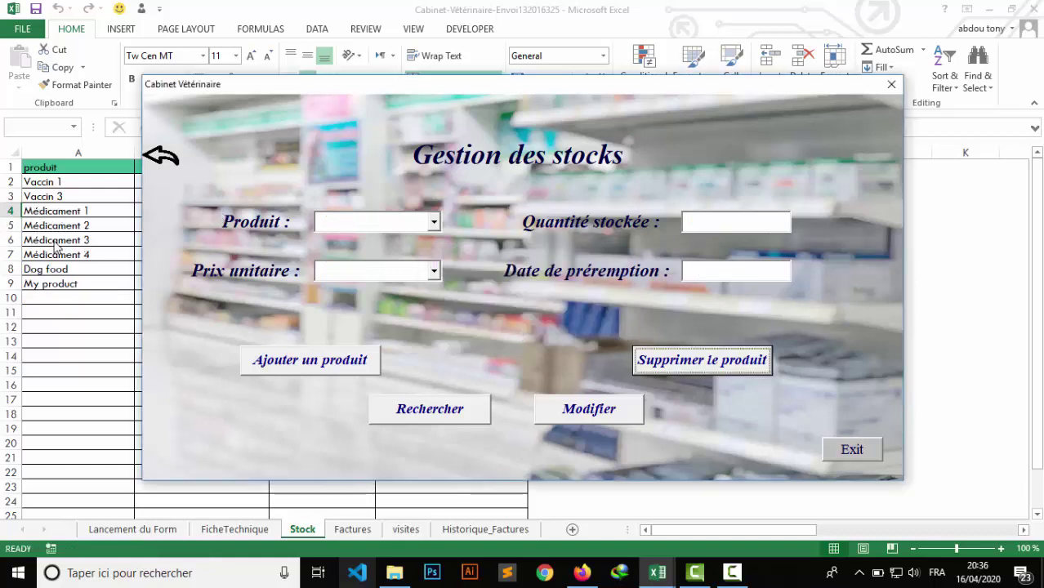
- Add product 'produit' with unit price 1200, quantity 18 and expiry 15/07/2020, confirming with Oui
click(399, 222)
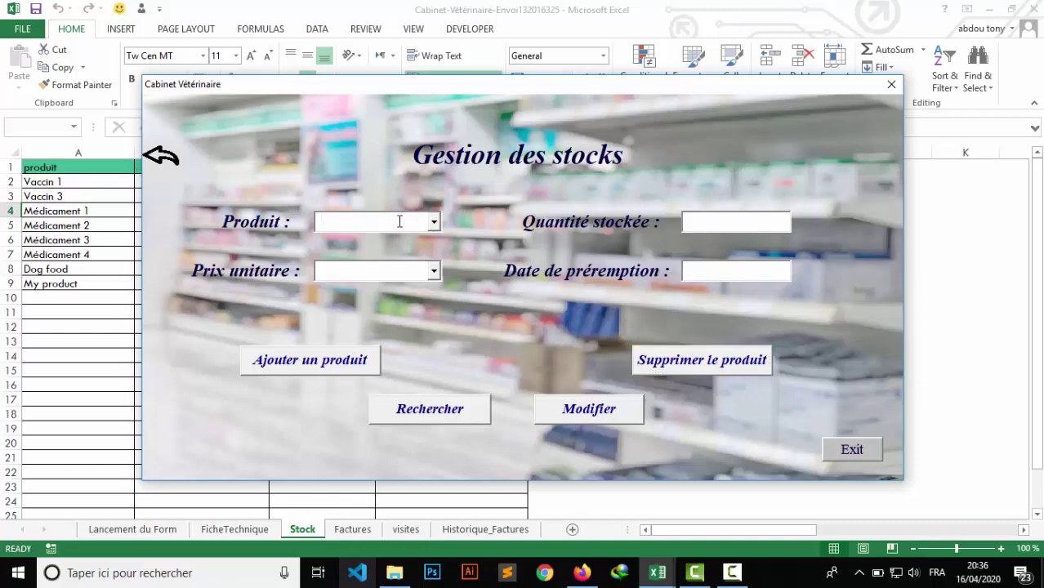
text(produit)
click(434, 277)
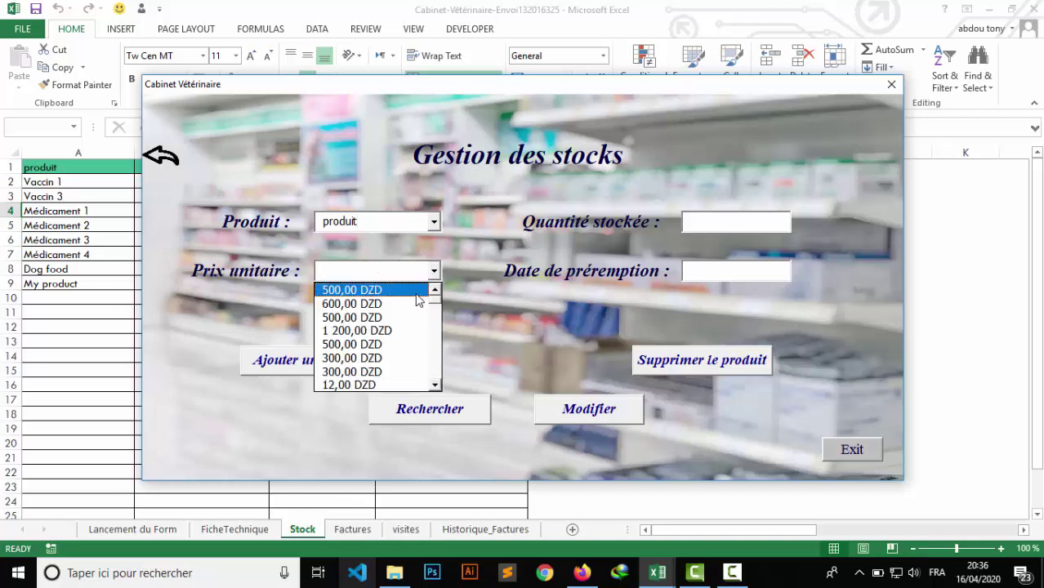
click(411, 331)
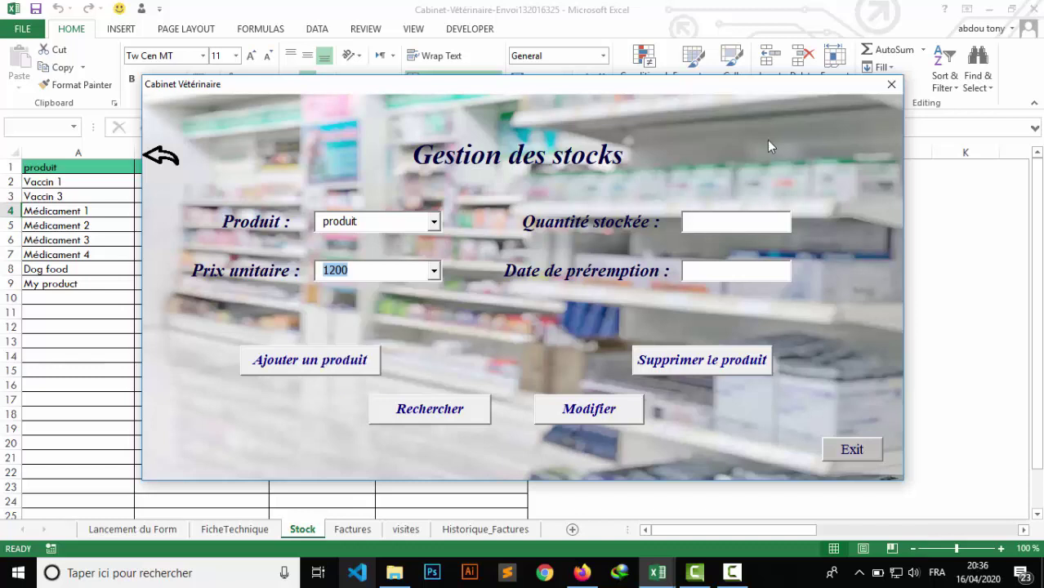
click(696, 215)
text(18)
click(711, 274)
text(15/07)
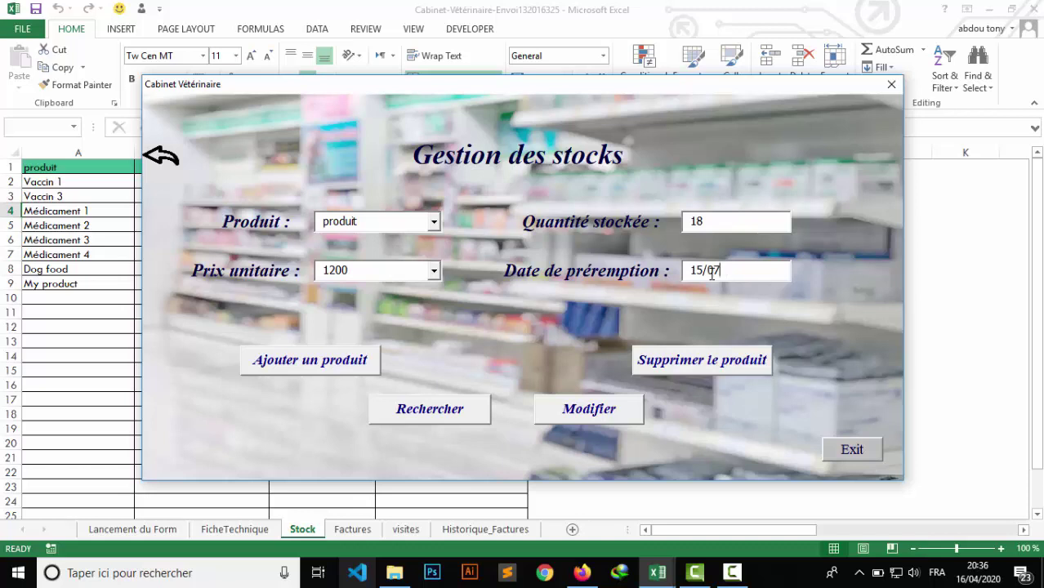
text(/2020)
click(326, 360)
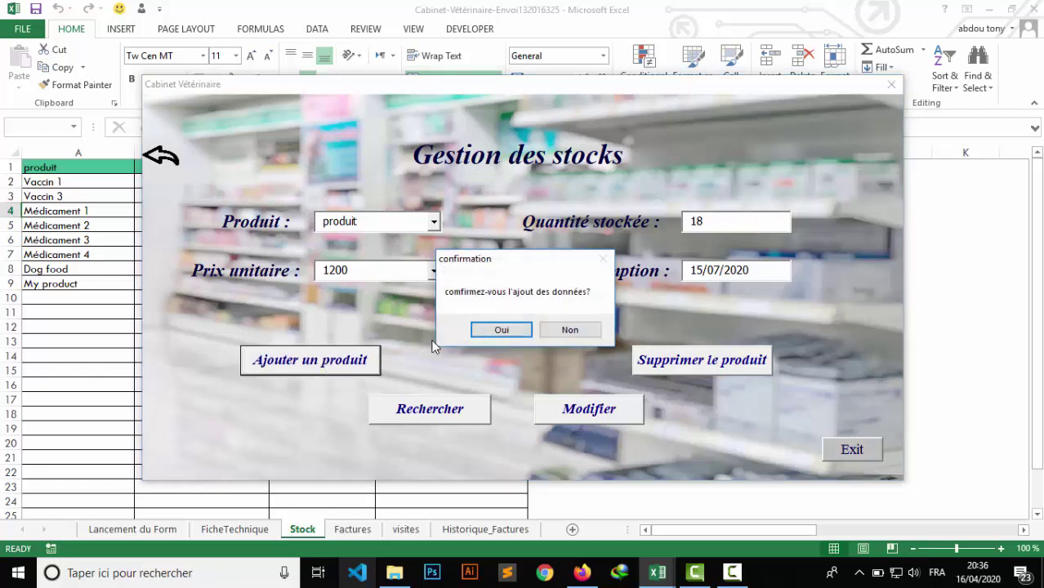
click(500, 330)
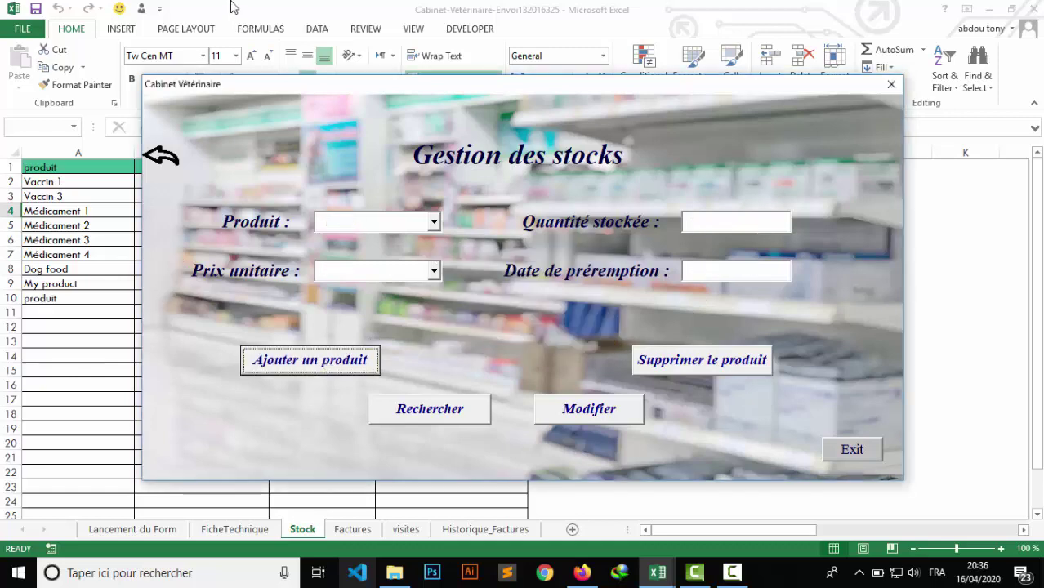
drag(237, 85, 482, 94)
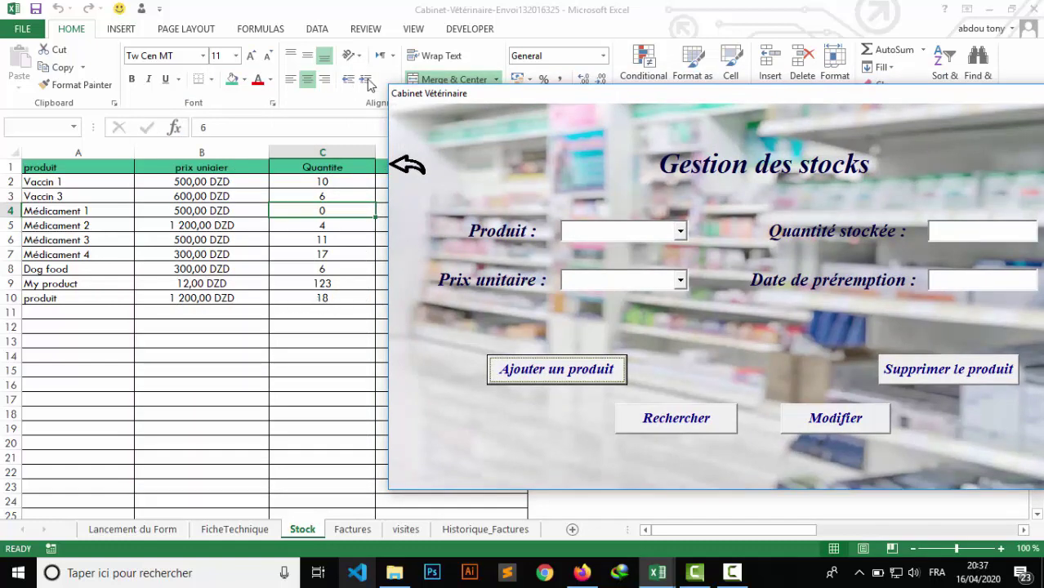
drag(435, 99, 191, 98)
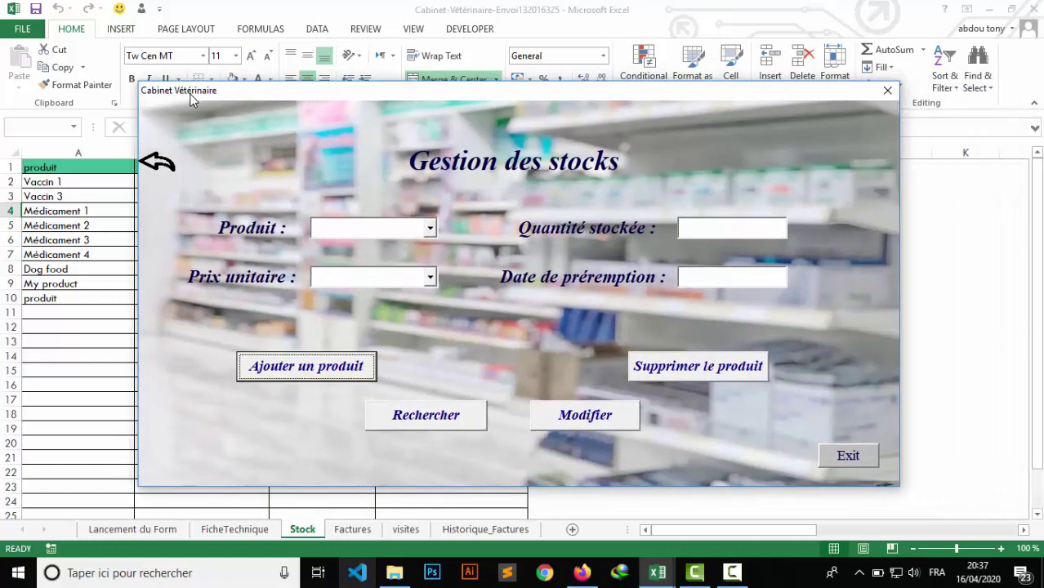